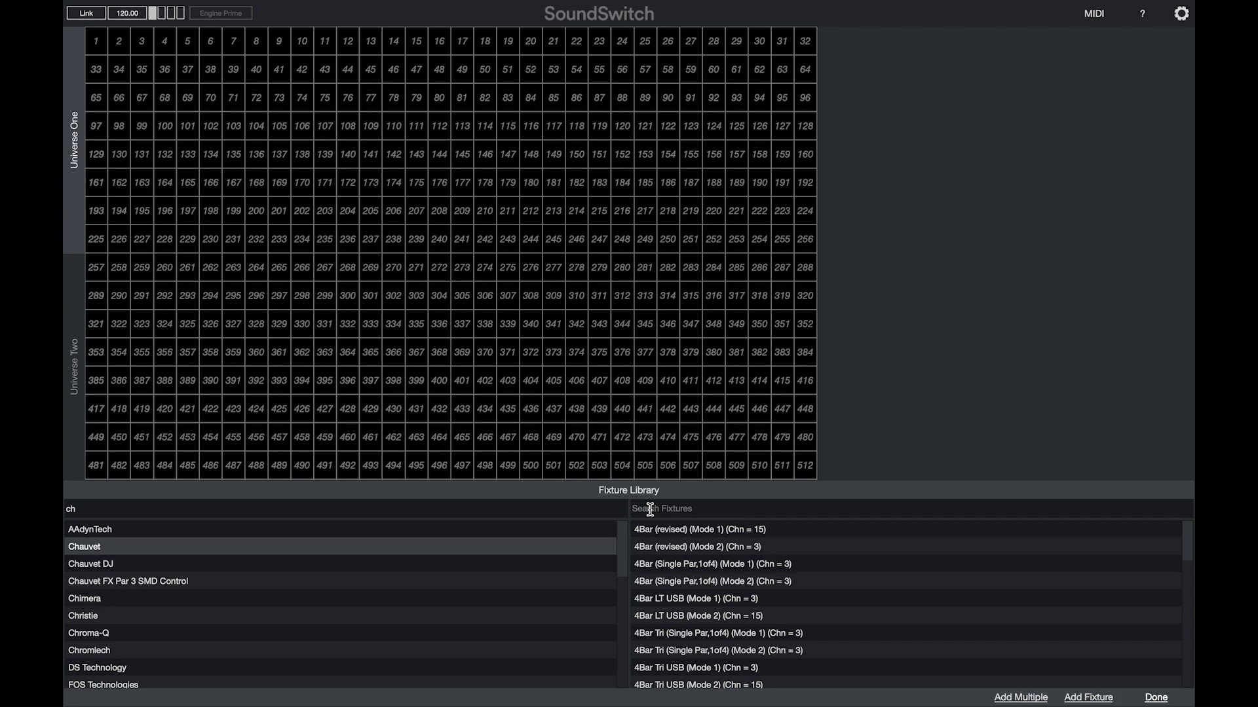
Step: Patch the Chauvet GigBar 2 (Mode 1) at DMX address 1 in Universe One with the Wash (Primary) role and finish fixture setup
left_click_drag(674, 532, 378, 192)
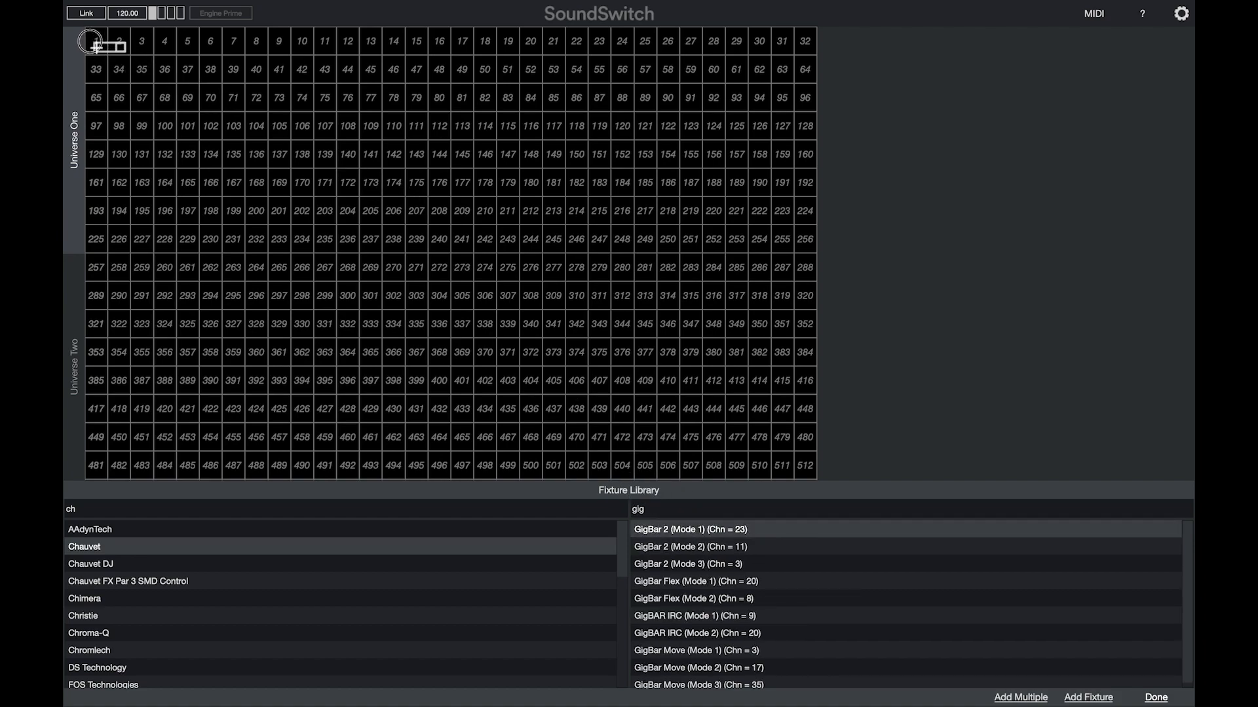
left_click_drag(96, 46, 90, 41)
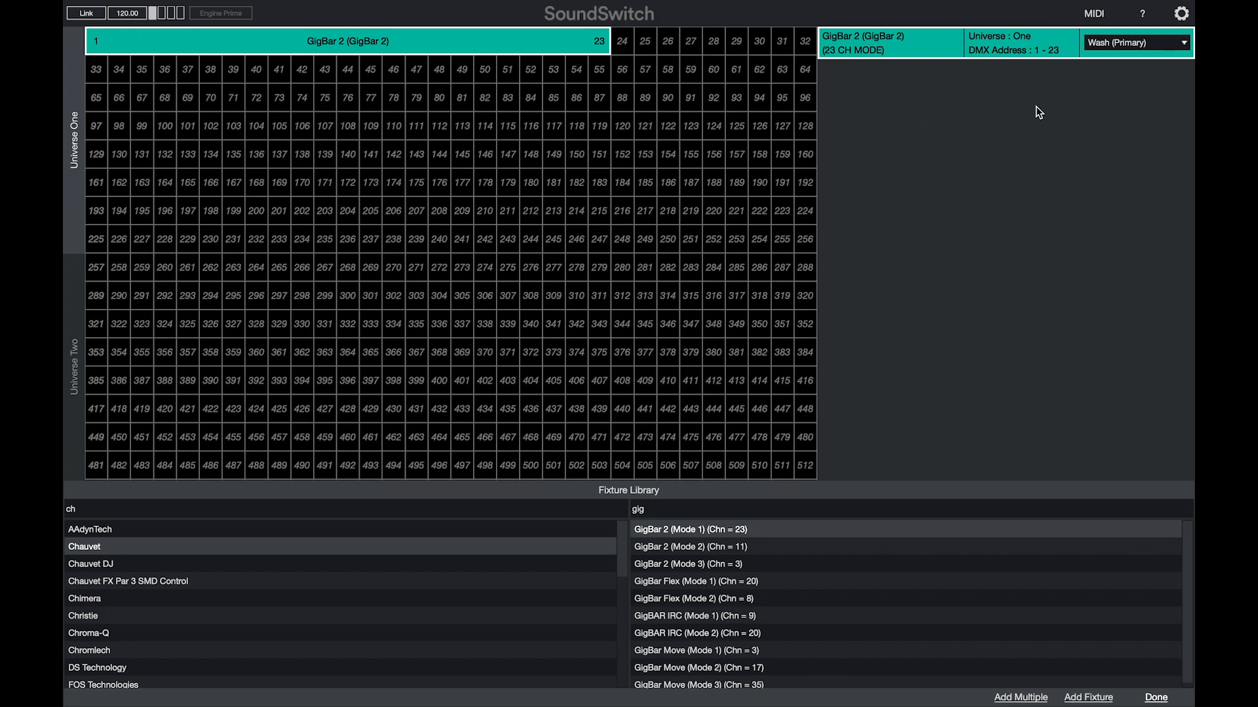
left_click(1180, 46)
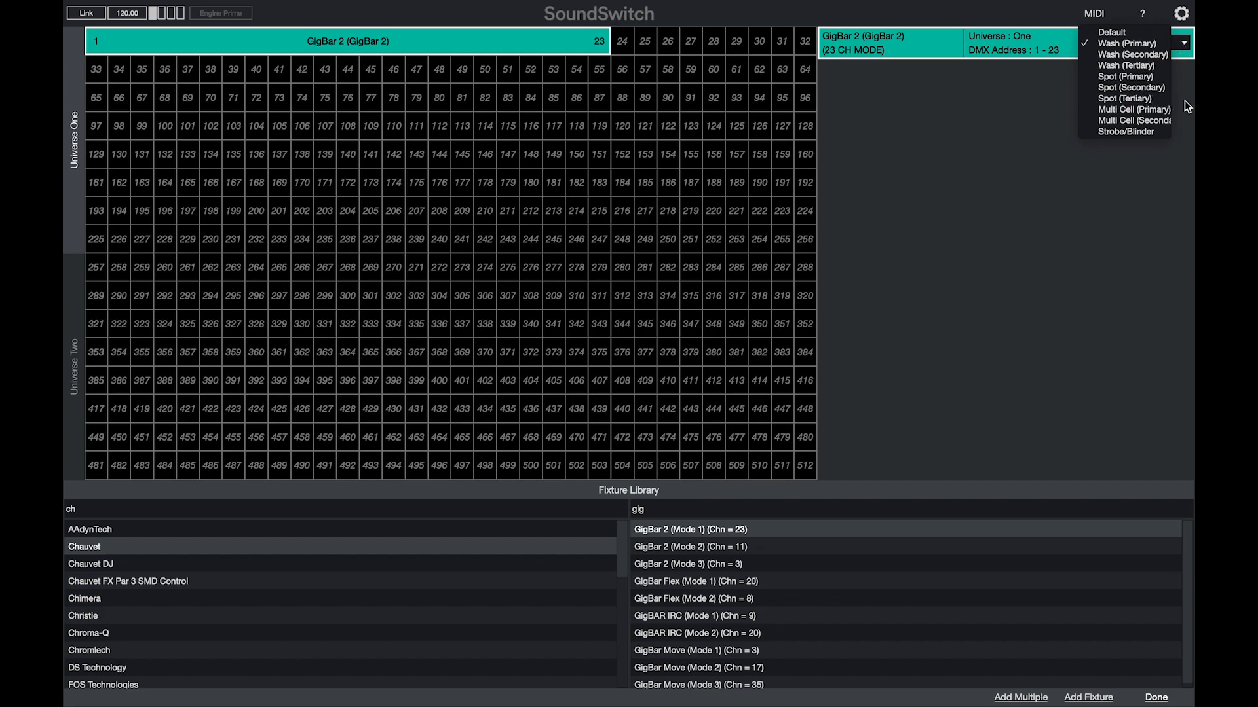
left_click(1148, 45)
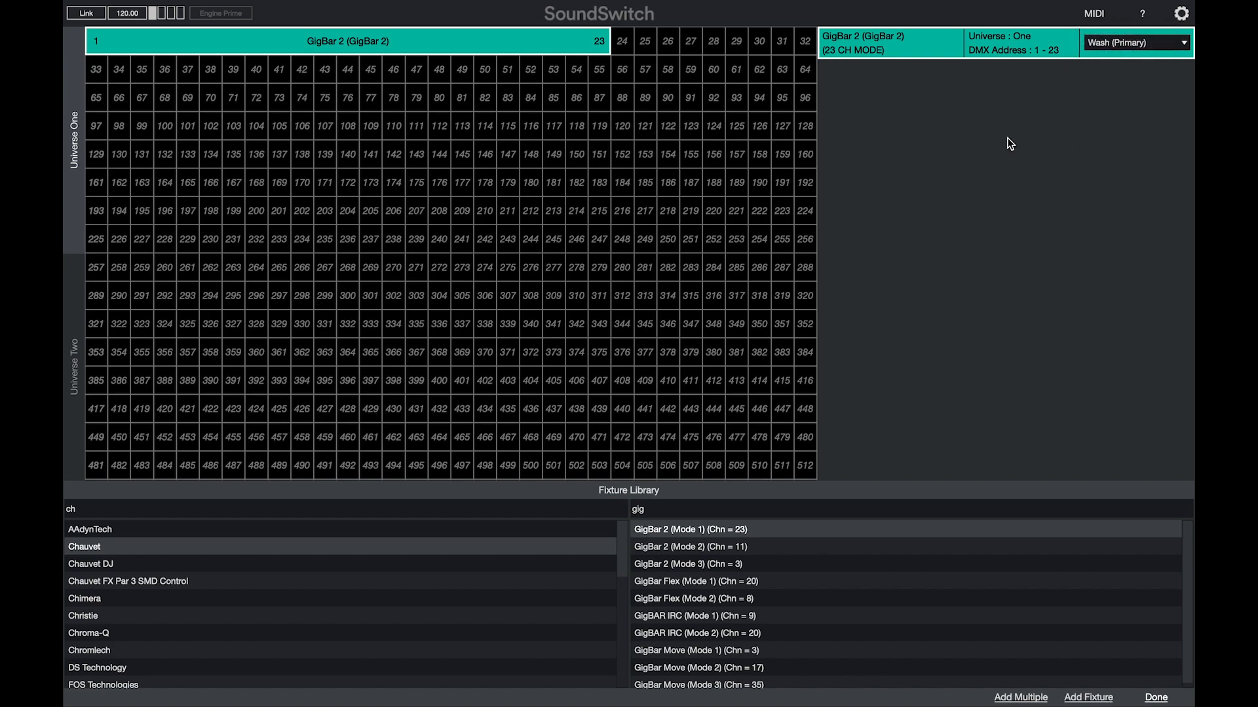
left_click(1156, 698)
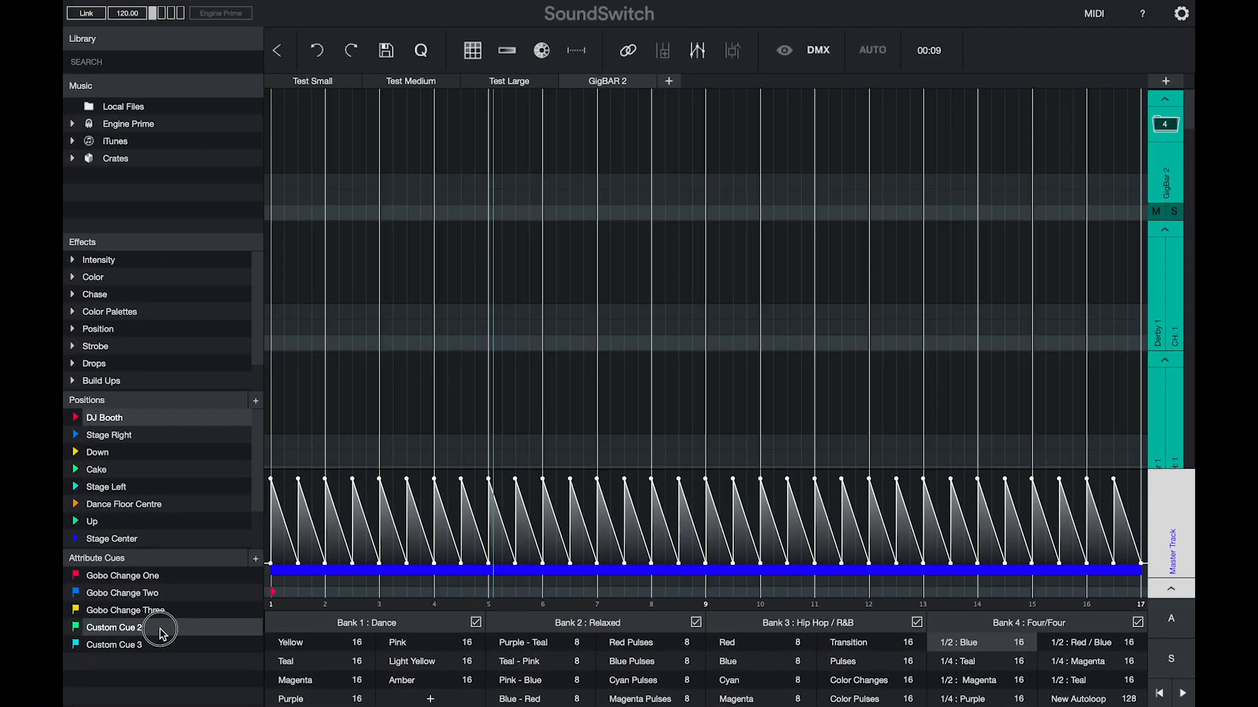
Step: Set Derby 1 Rotation and Derby 2 Rotation to 125 for the GigBar 2 in the Custom Cue 2 attribute cue
double_click(161, 577)
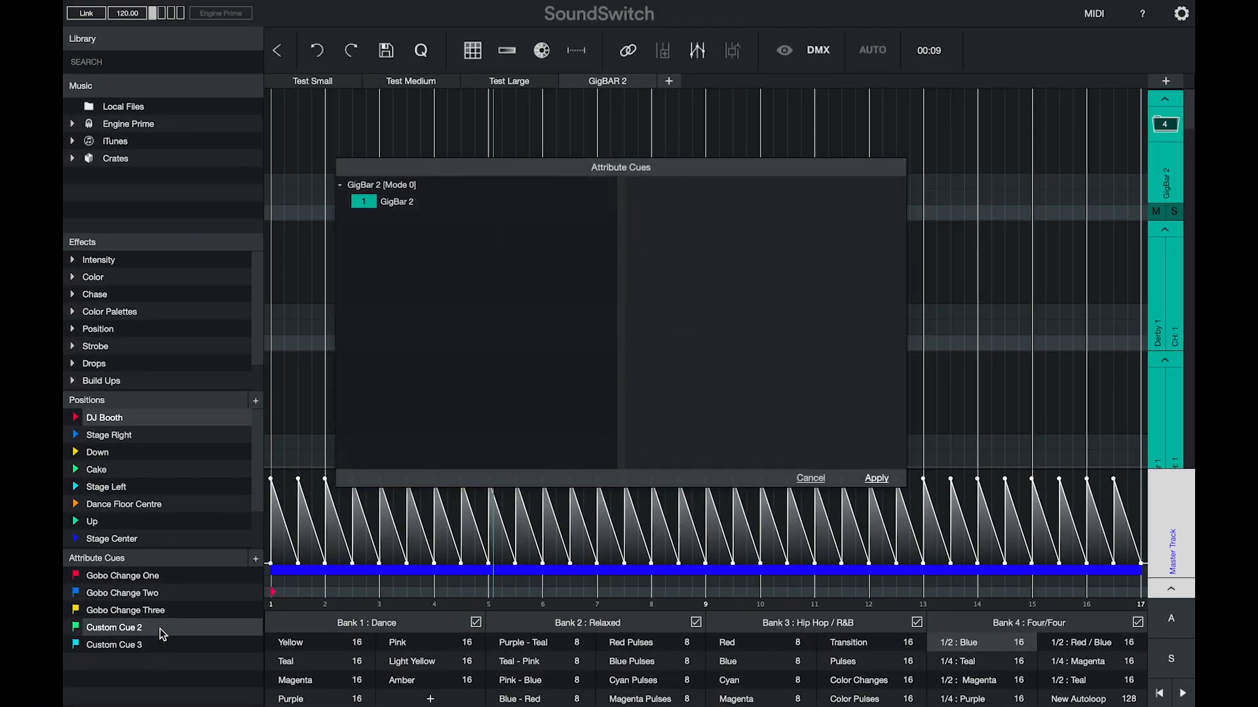
left_click(390, 206)
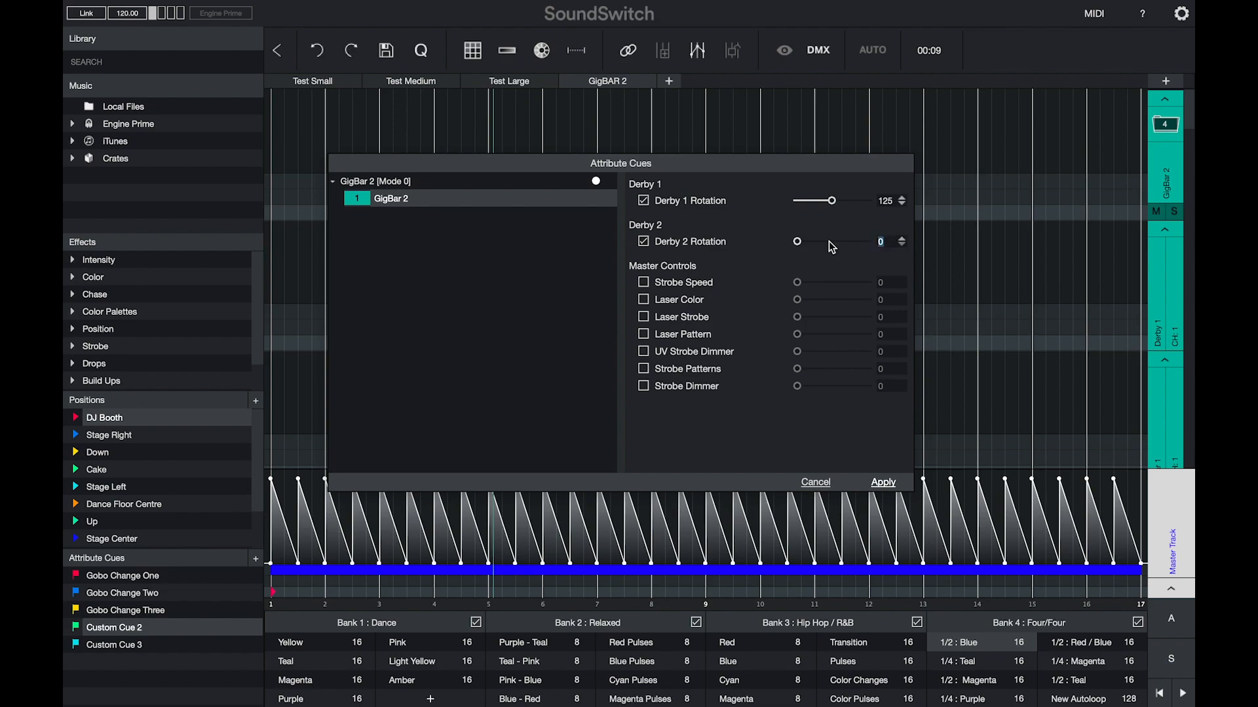
type("125")
left_click(893, 486)
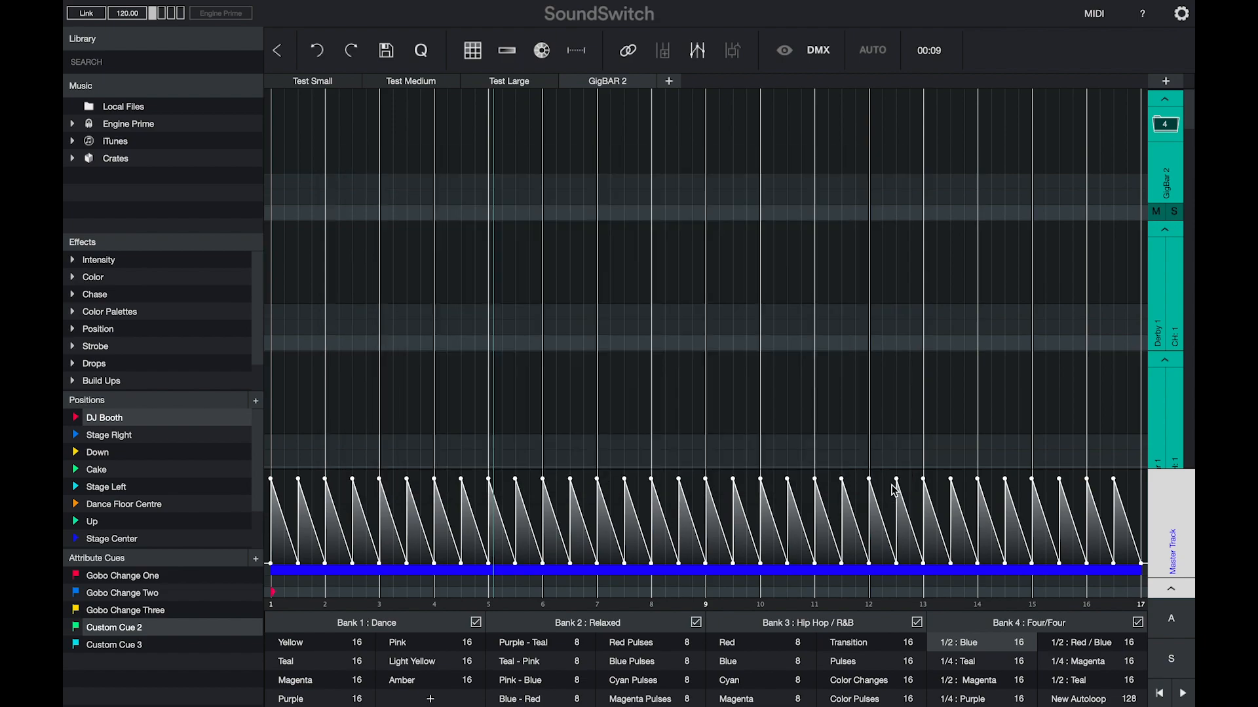
Step: Rename Custom Cue 2 as "GigBar 2 Derby Movement 1" and place it at position 1 on the Master Track
right_click(144, 632)
left_click(175, 665)
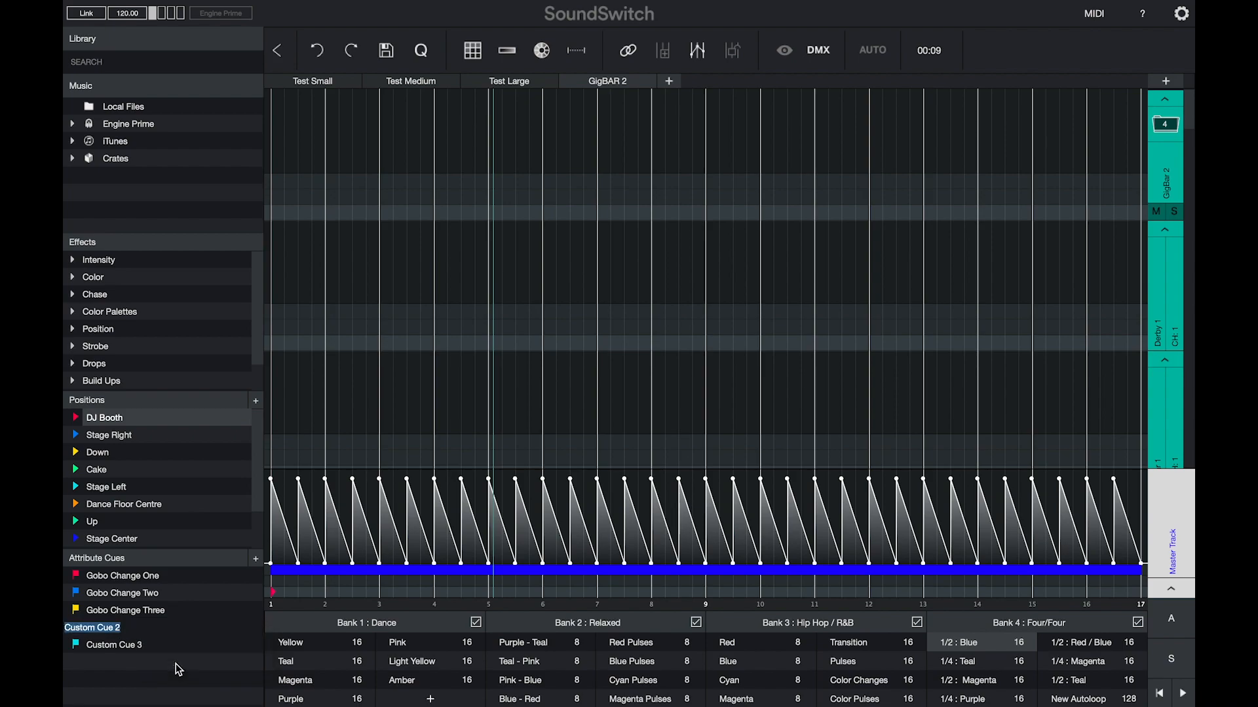
key("BackSpace")
type("GigBar 2 Derby Movement 1")
key("Return")
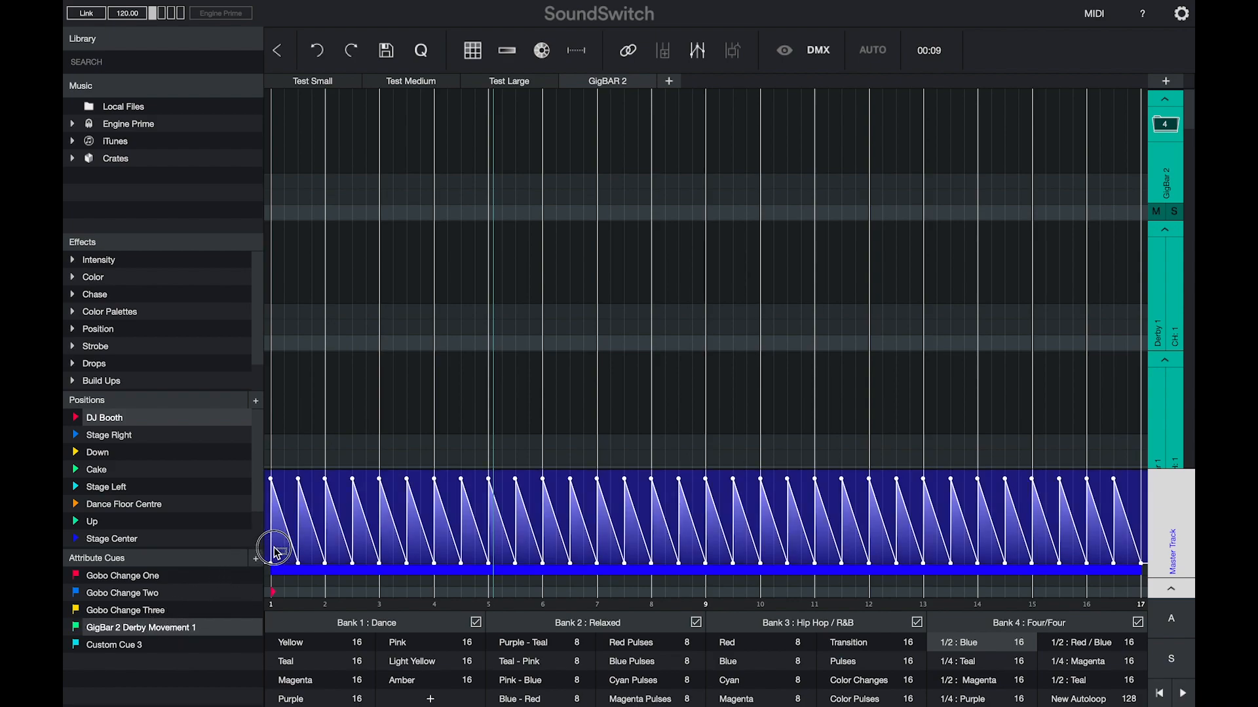
left_click_drag(273, 553, 275, 555)
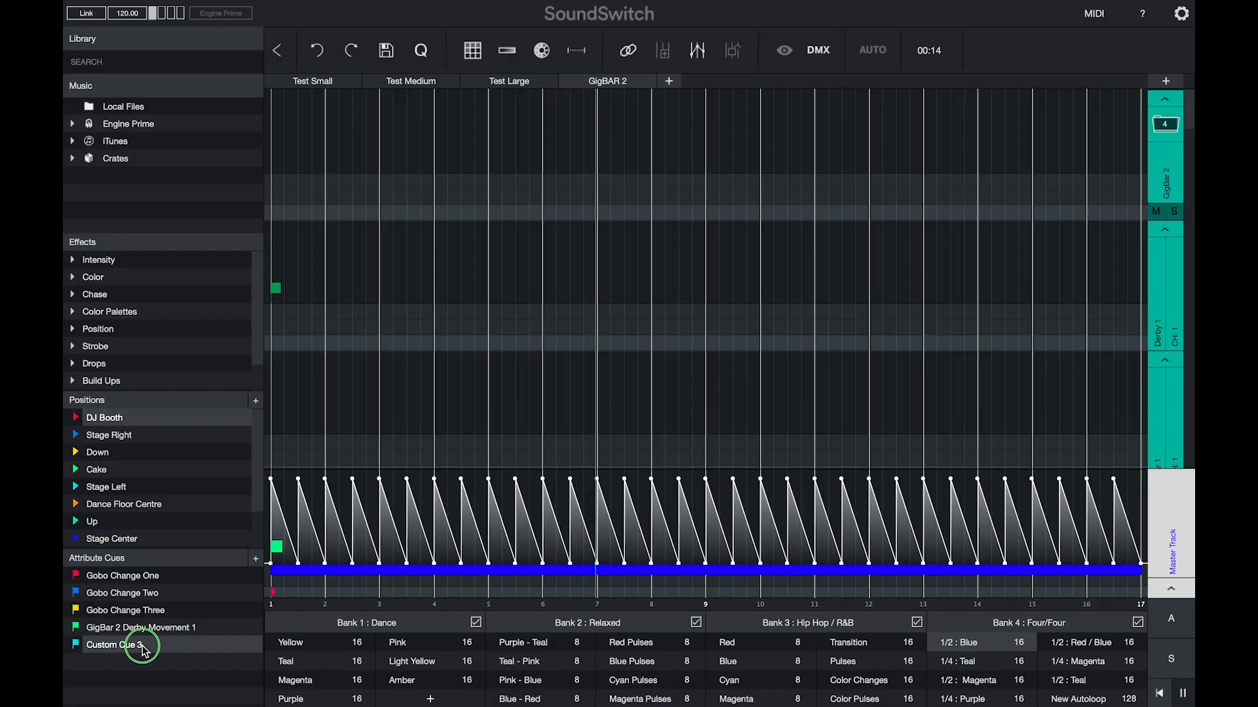
Step: Rename the Custom Cue 3 attribute cue as "GigBar 2 Derby Strobe"
right_click(143, 646)
left_click(178, 682)
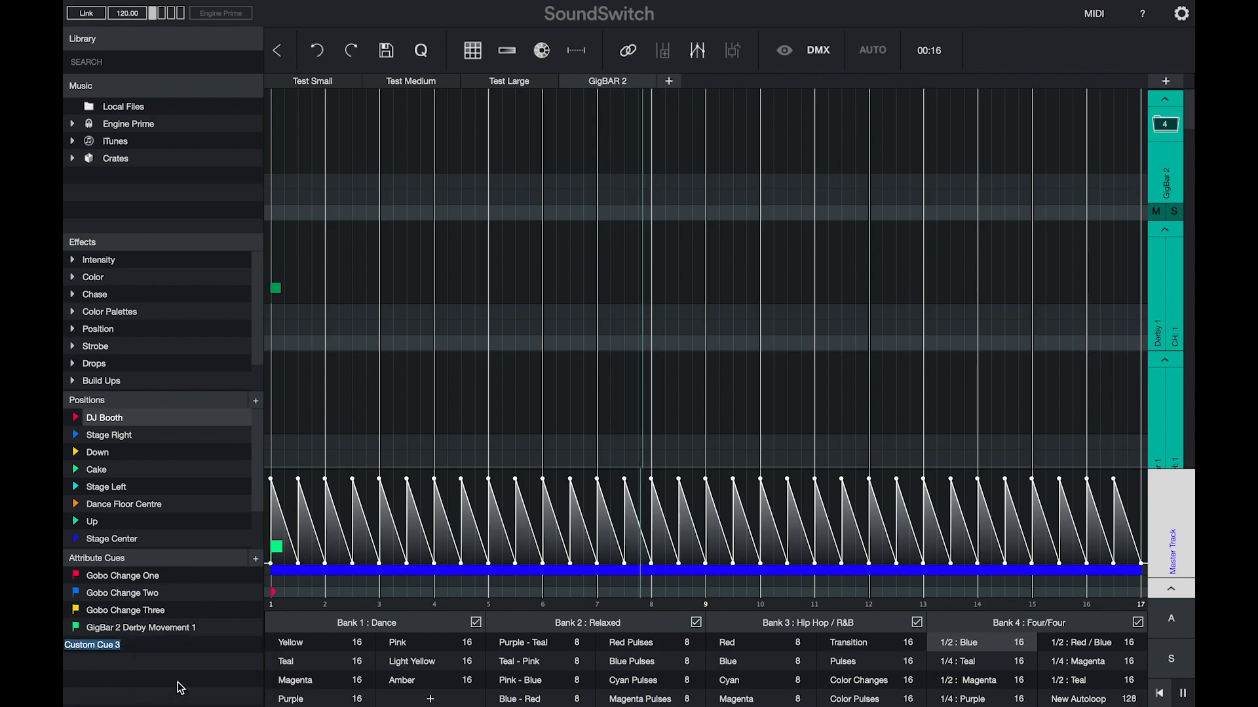
type("GigBa")
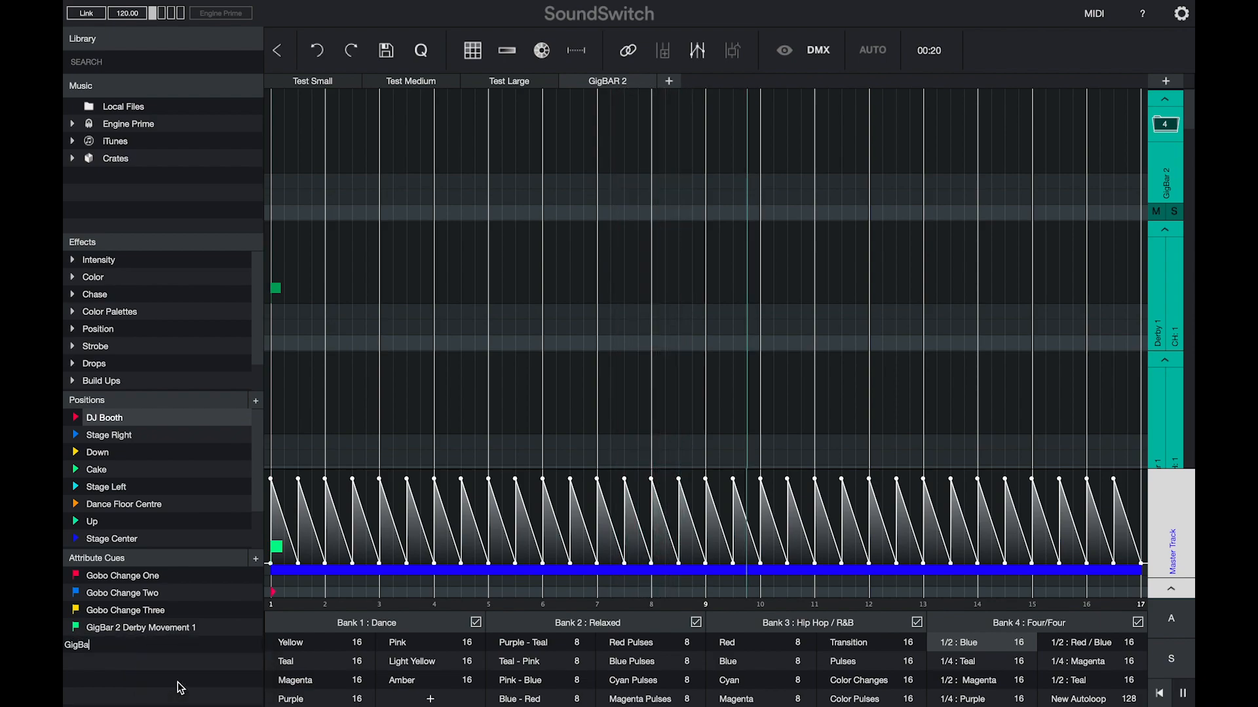
type("r 2 Derby Strobe")
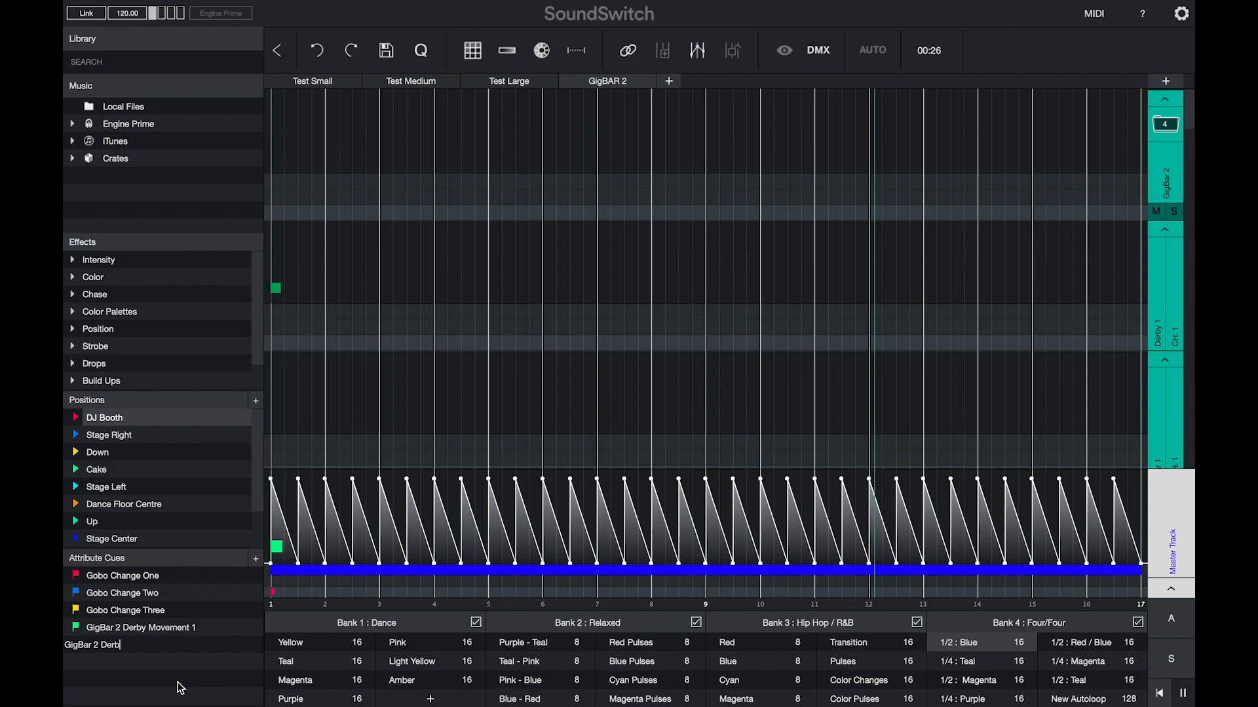
key("Return")
Step: Set the Derby Strobe cue's Strobe Speed to 159, Strobe Patterns to 170 and Strobe Dimmer to 164, and place it at Master Track position 9
double_click(127, 648)
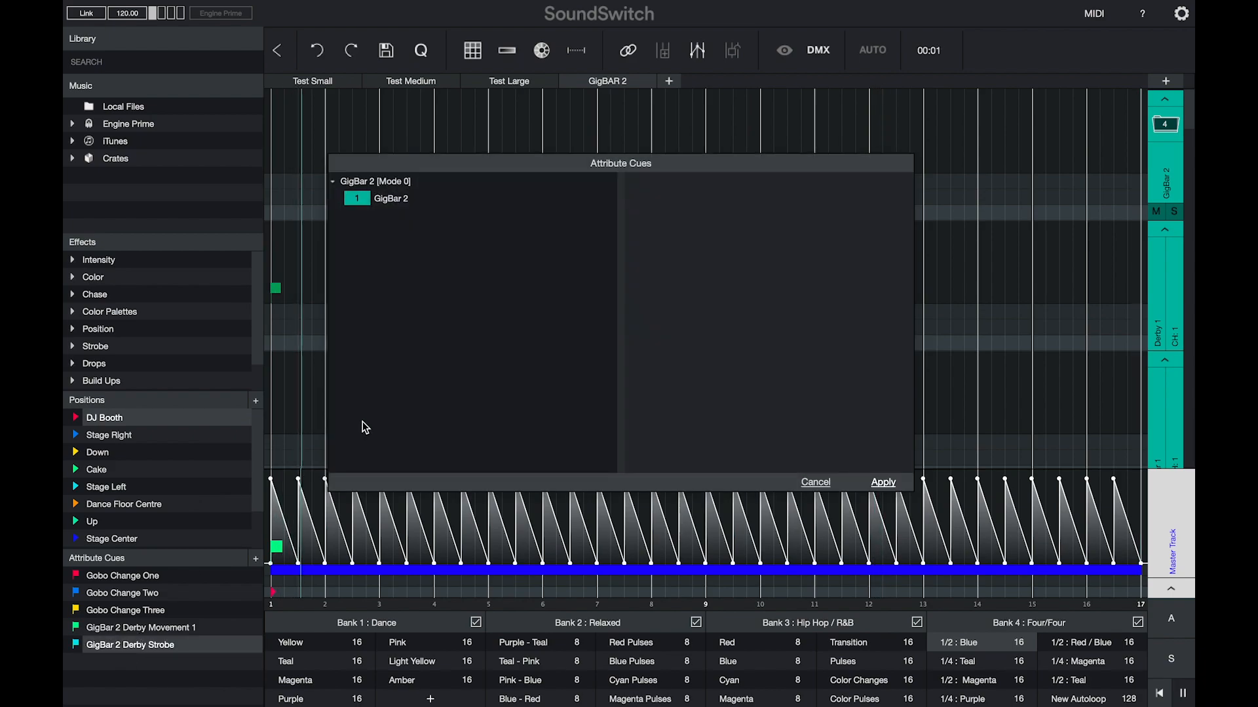
left_click(386, 201)
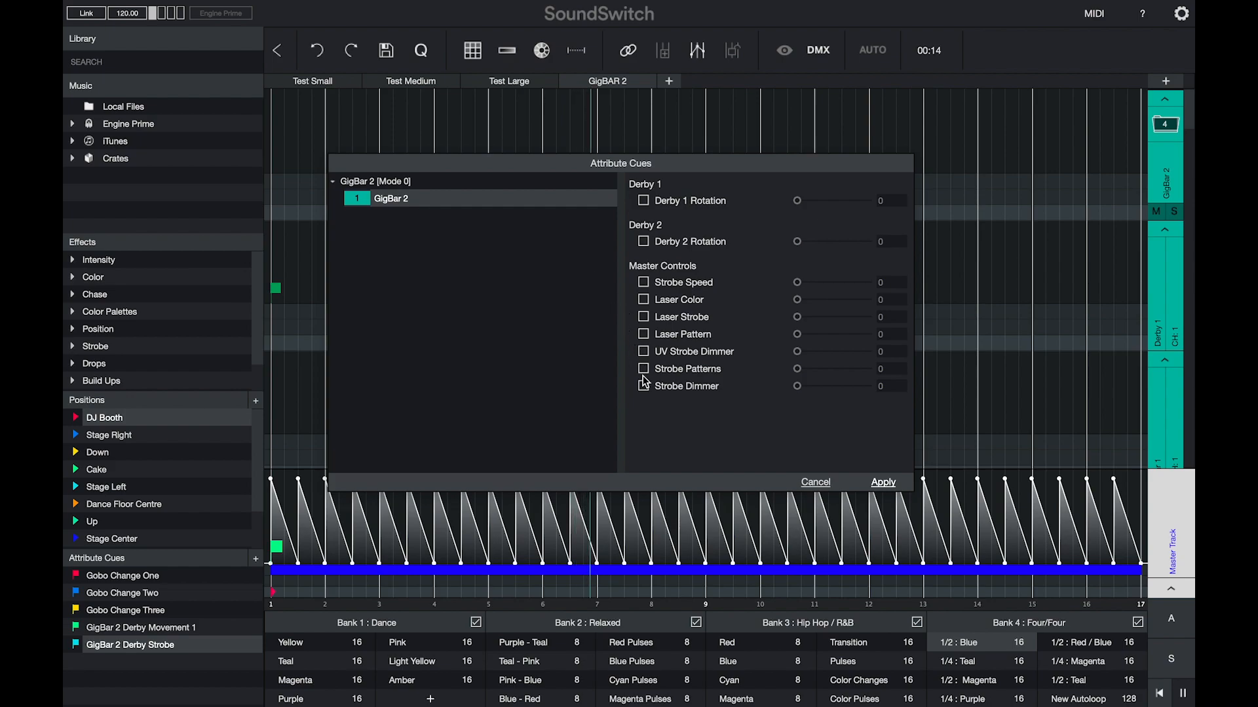
left_click_drag(799, 388, 845, 373)
left_click_drag(801, 283, 840, 285)
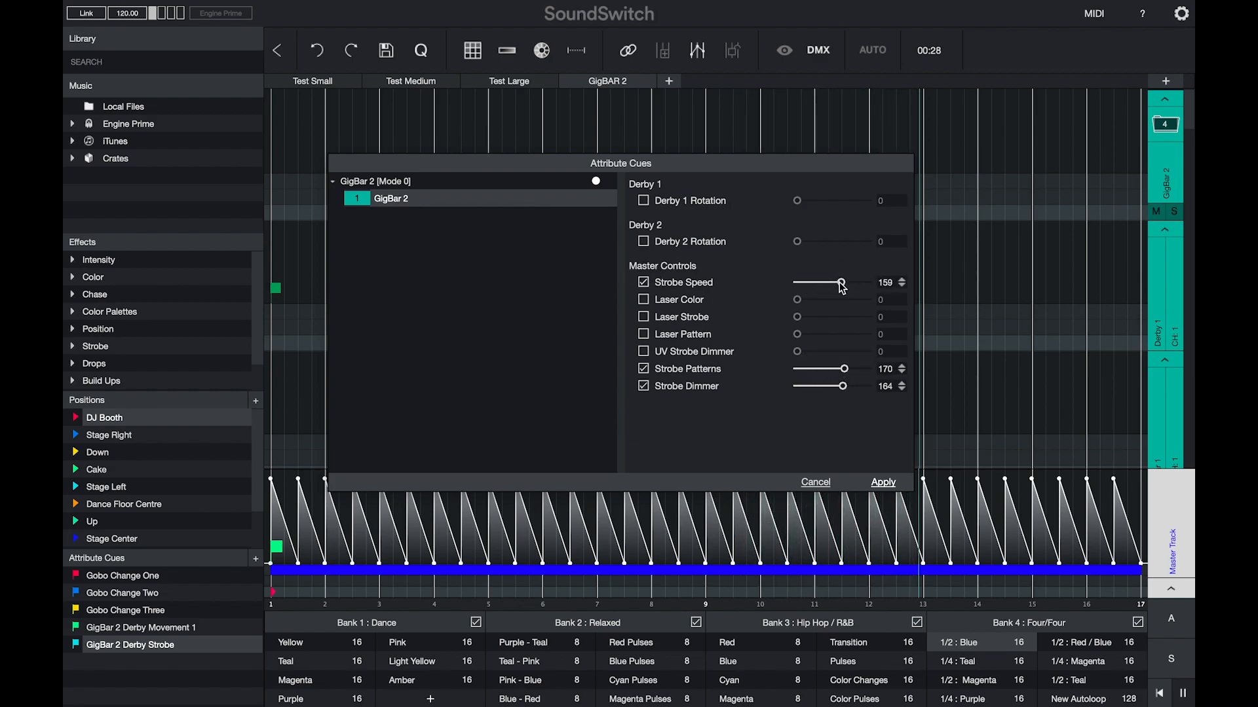
left_click(882, 481)
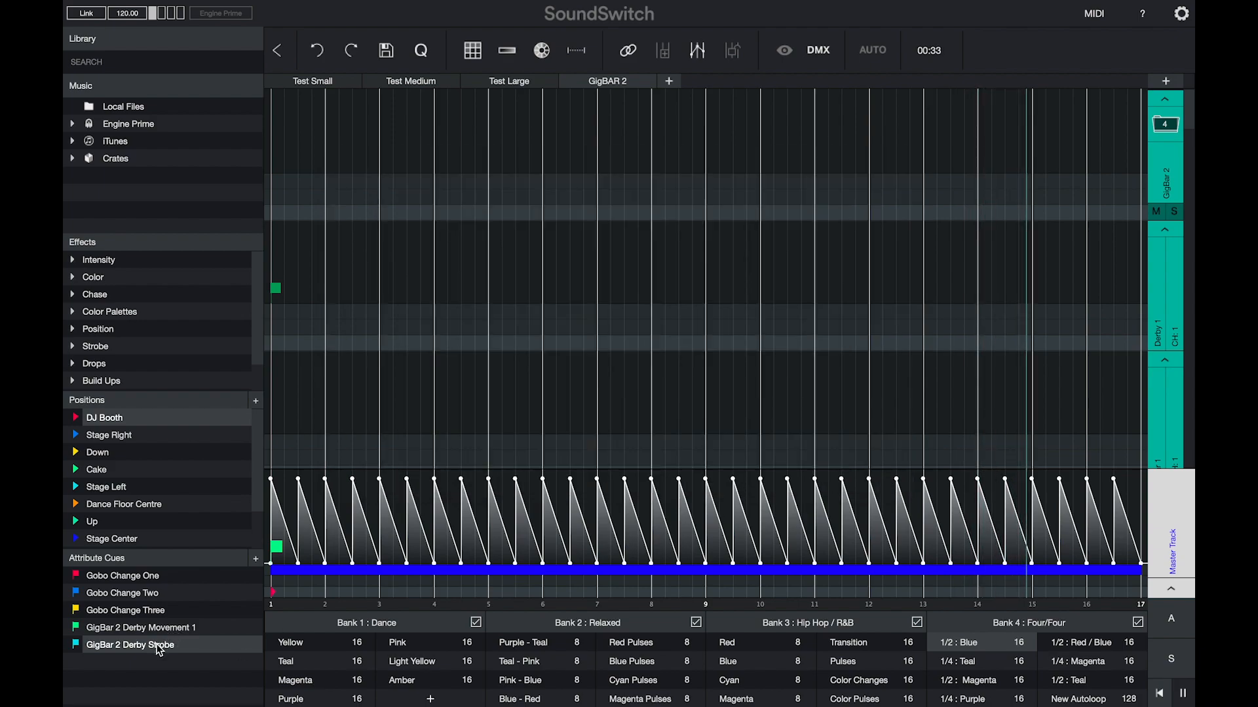
mouse_move(174, 638)
left_mouse_down()
mouse_move(463, 514)
mouse_move(598, 508)
mouse_move(706, 533)
left_mouse_up()
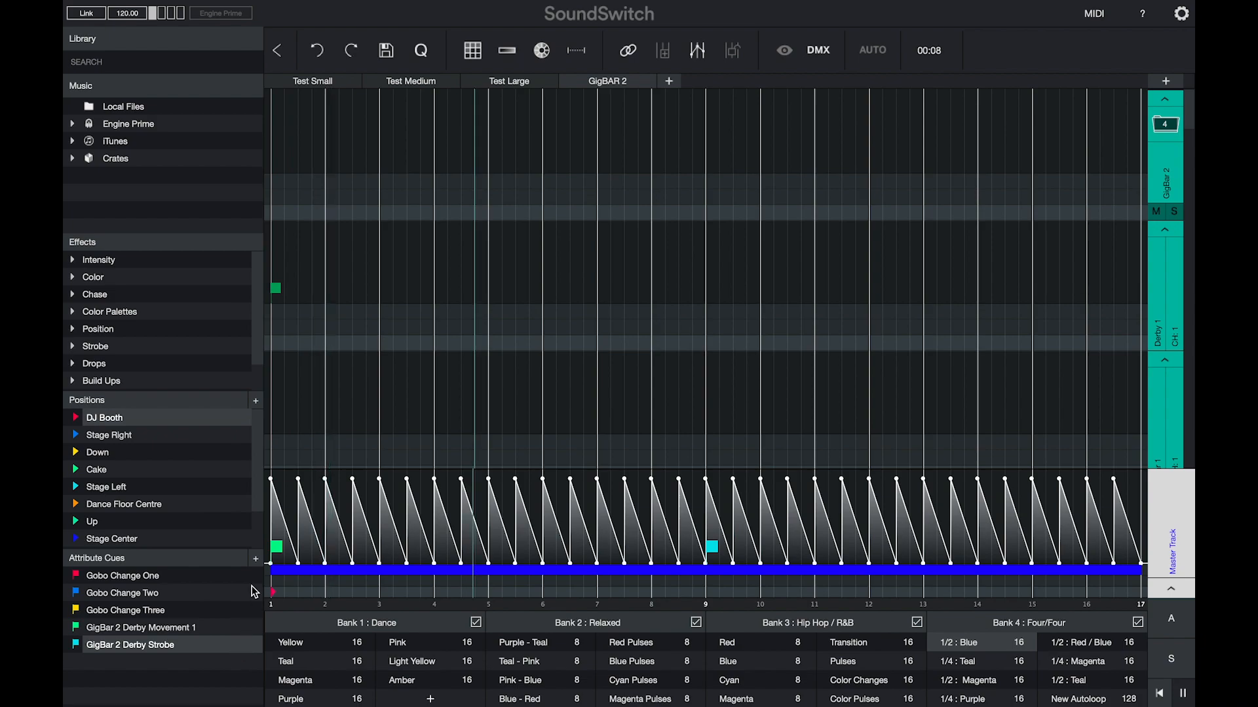
Step: Create a new attribute cue and name it "GigBar 2 Derby Strobe OFF"
left_click(255, 559)
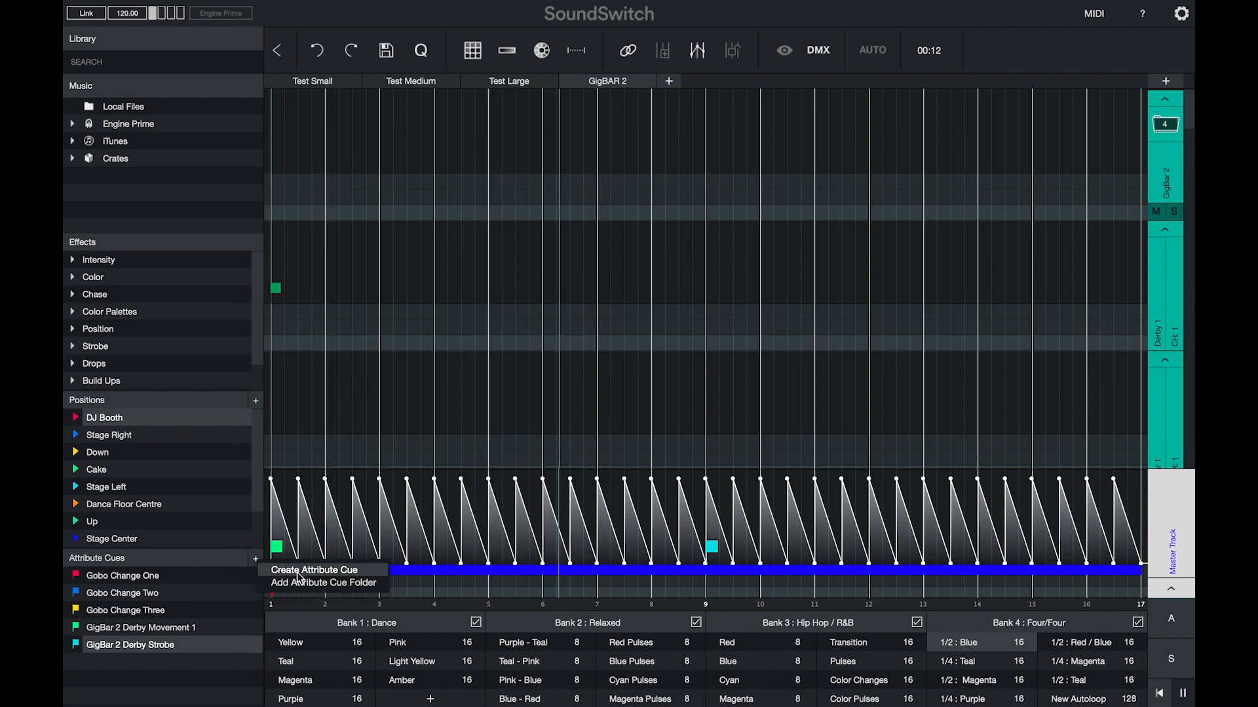
left_click(291, 571)
right_click(153, 664)
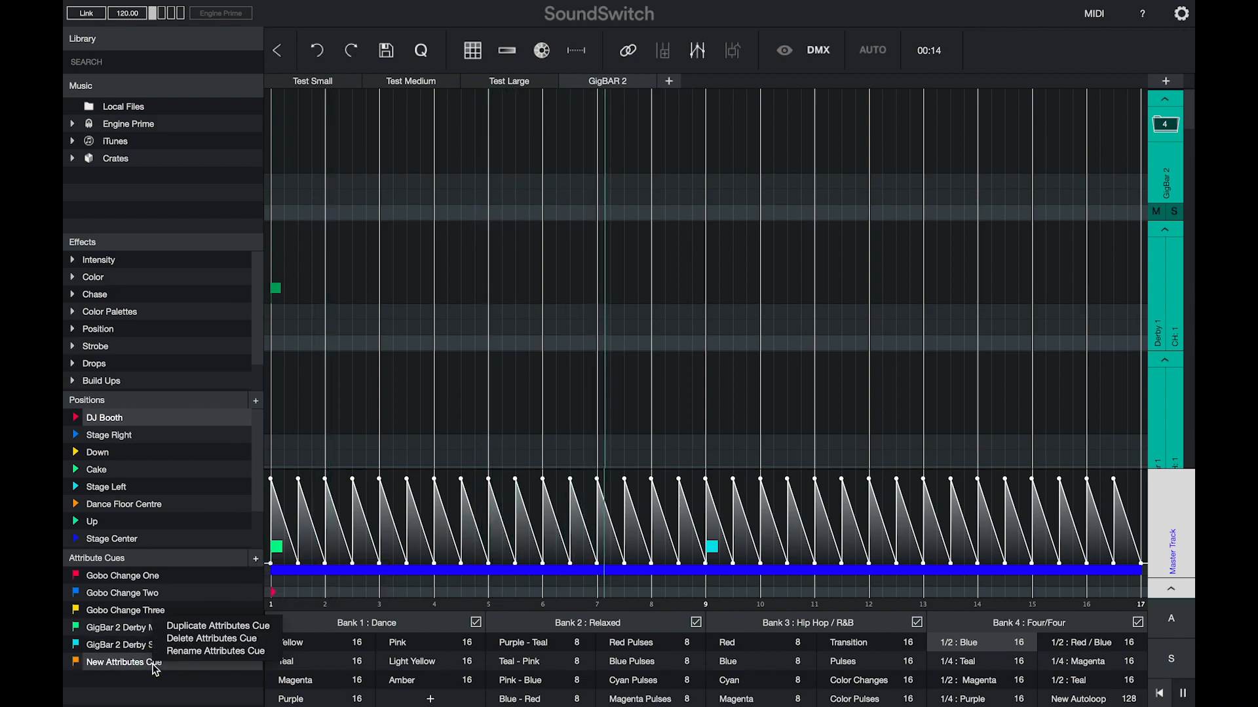
left_click(175, 649)
type("GigBar")
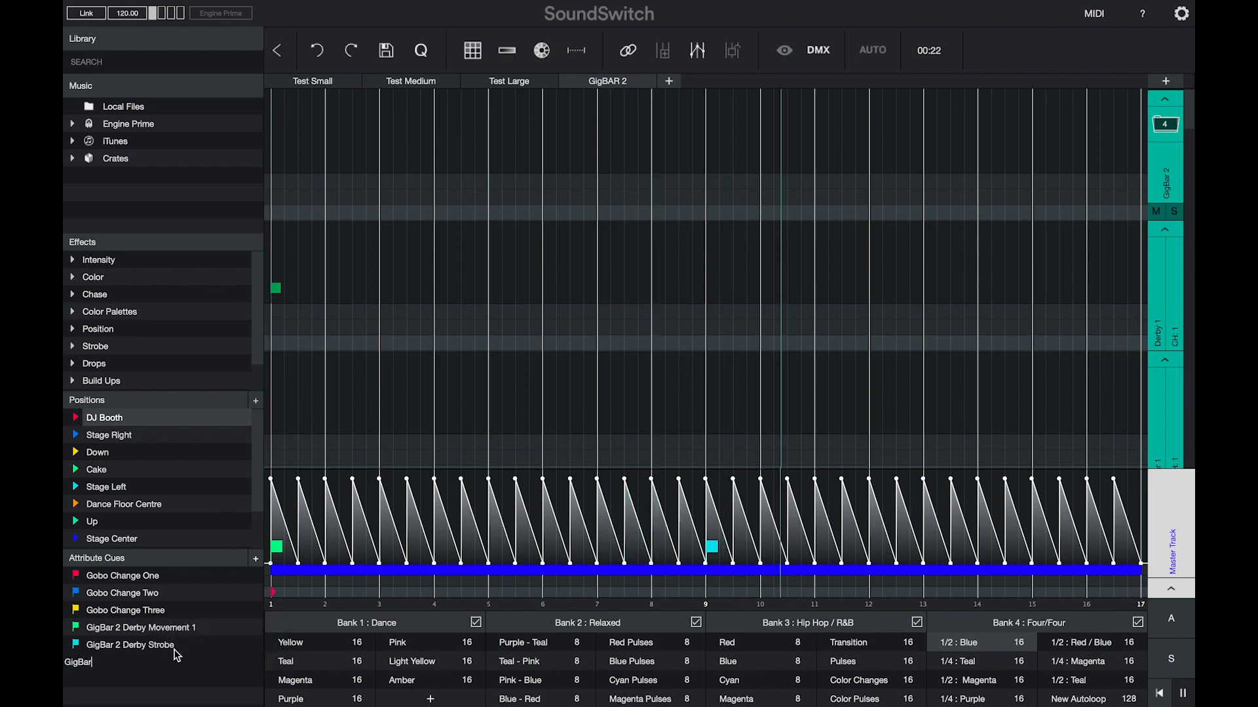
type(" 2 Derby Strobe OFF")
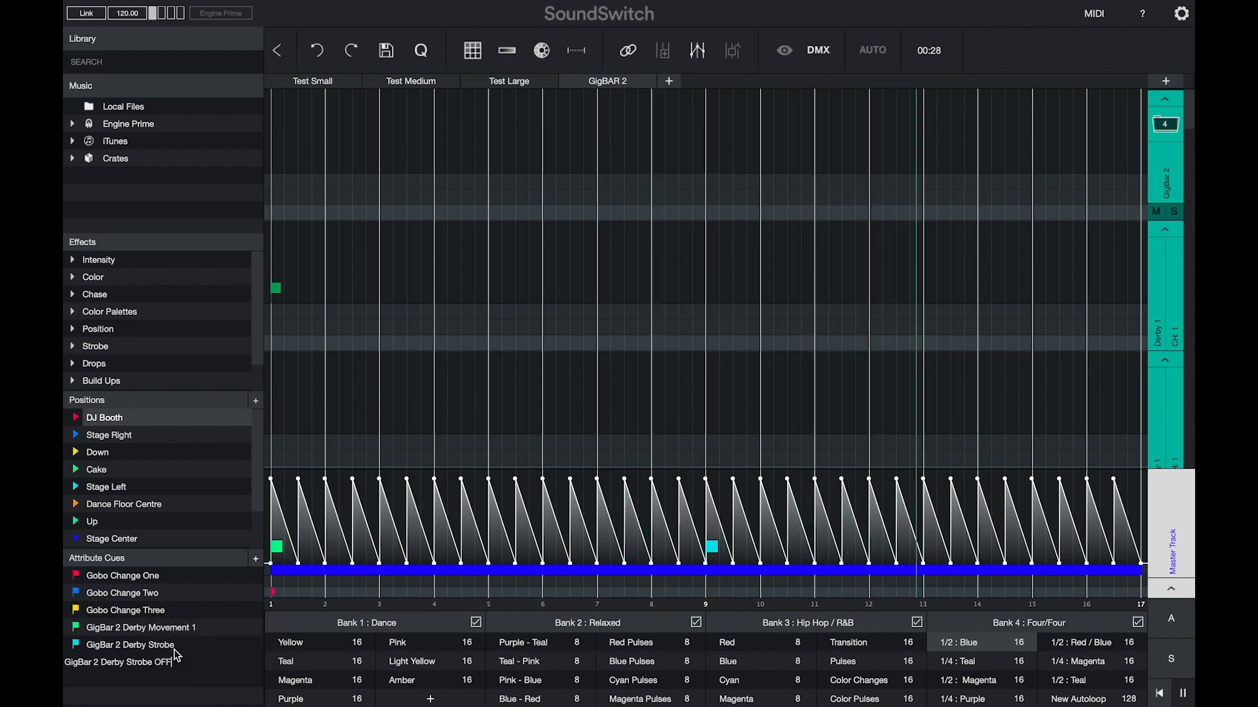
key("Return")
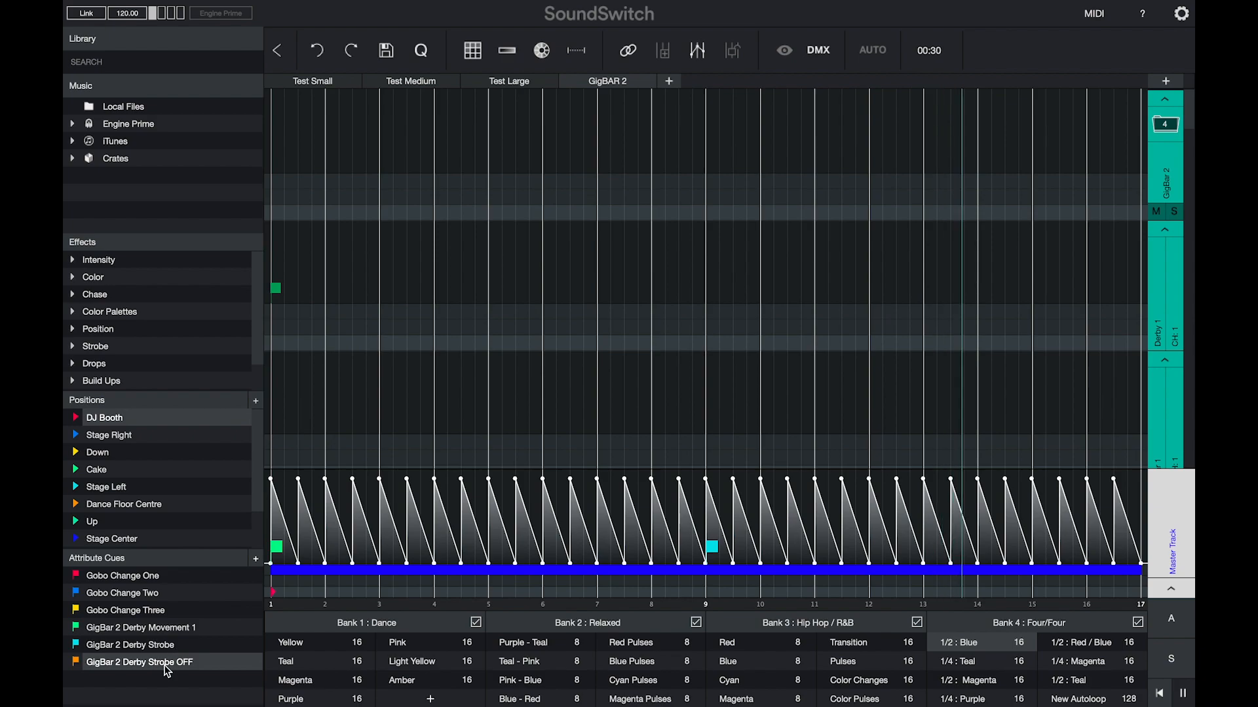
Step: Enable Strobe Speed, Strobe Patterns and Strobe Dimmer at 0 in the Strobe OFF cue, and place it at position 13 on the Master Track
double_click(171, 662)
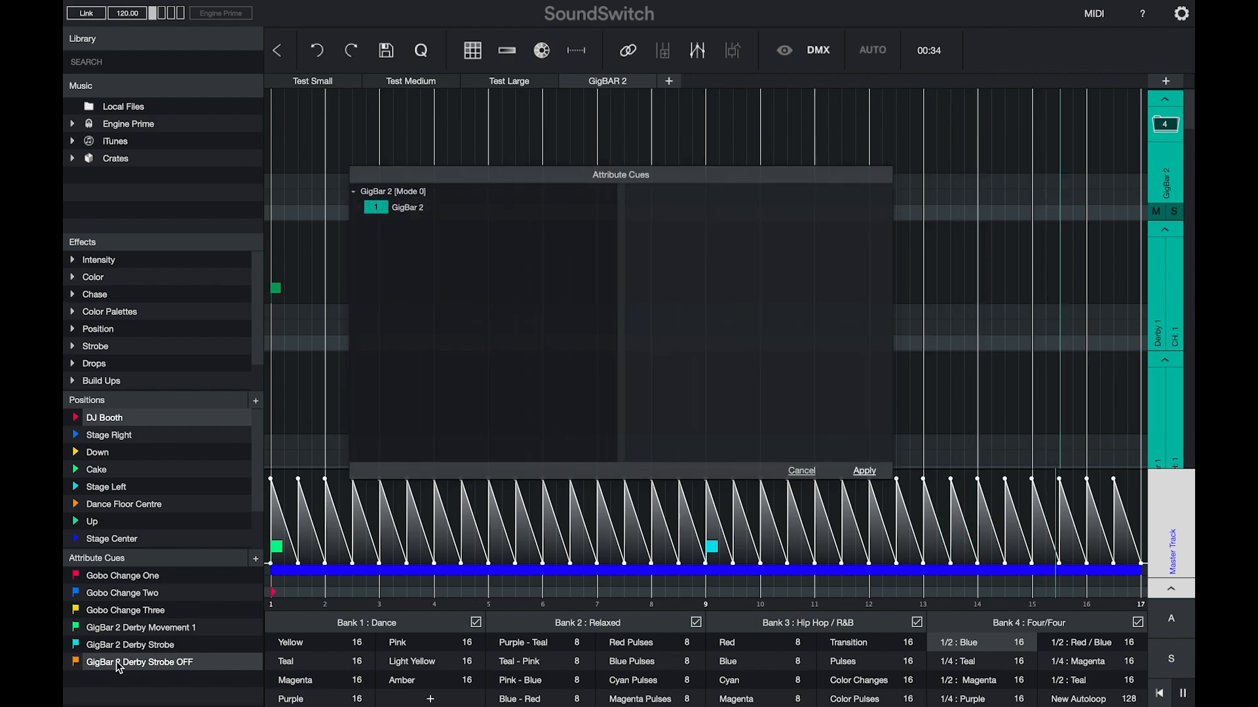
left_click(395, 205)
left_click(643, 282)
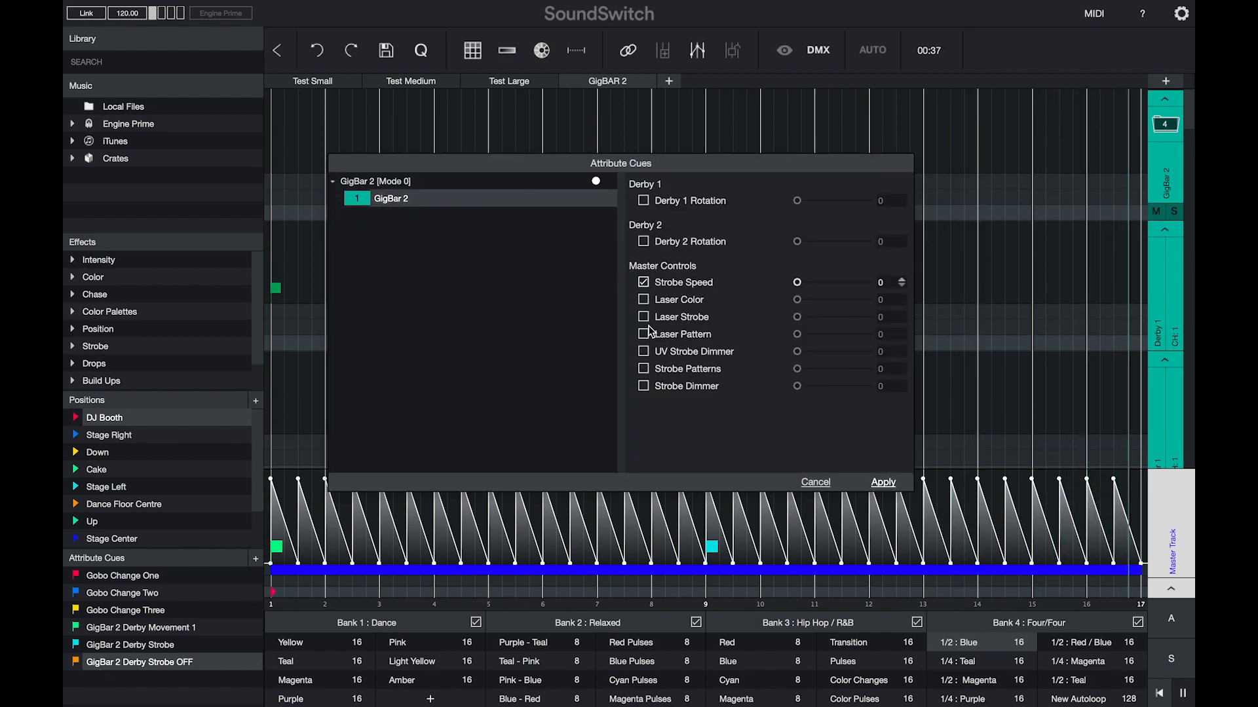
left_click(644, 368)
left_click(644, 387)
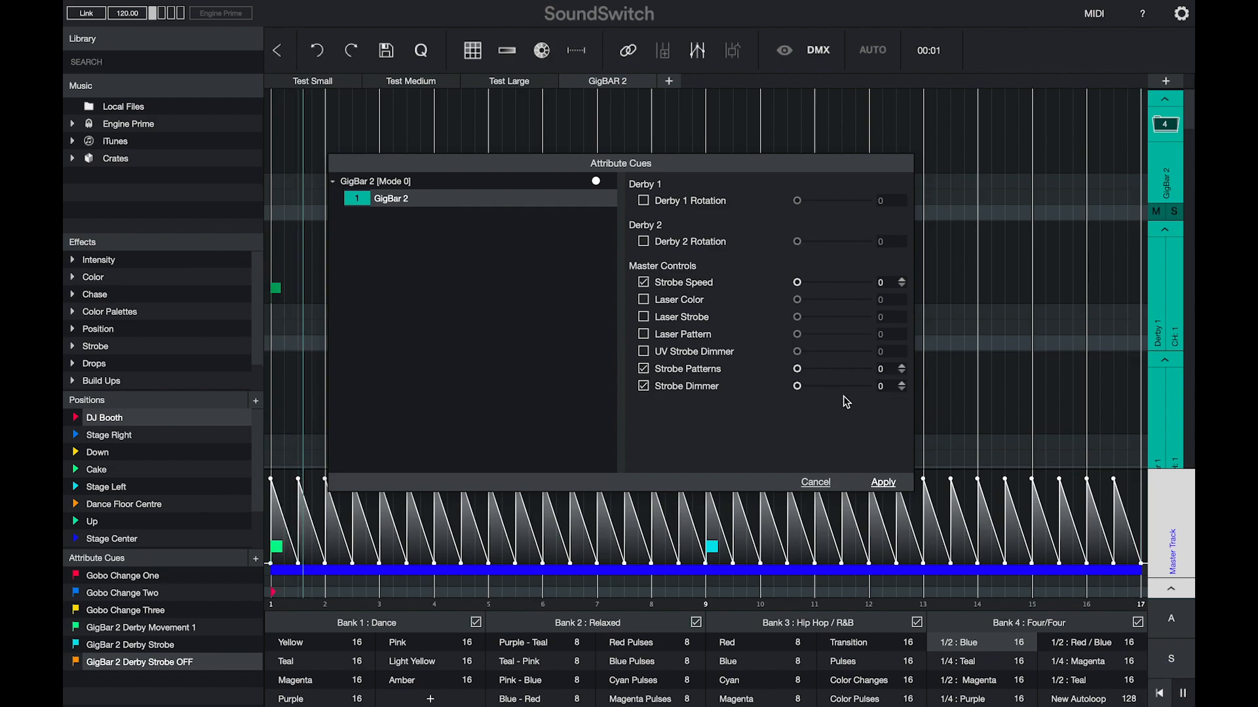
left_click(882, 482)
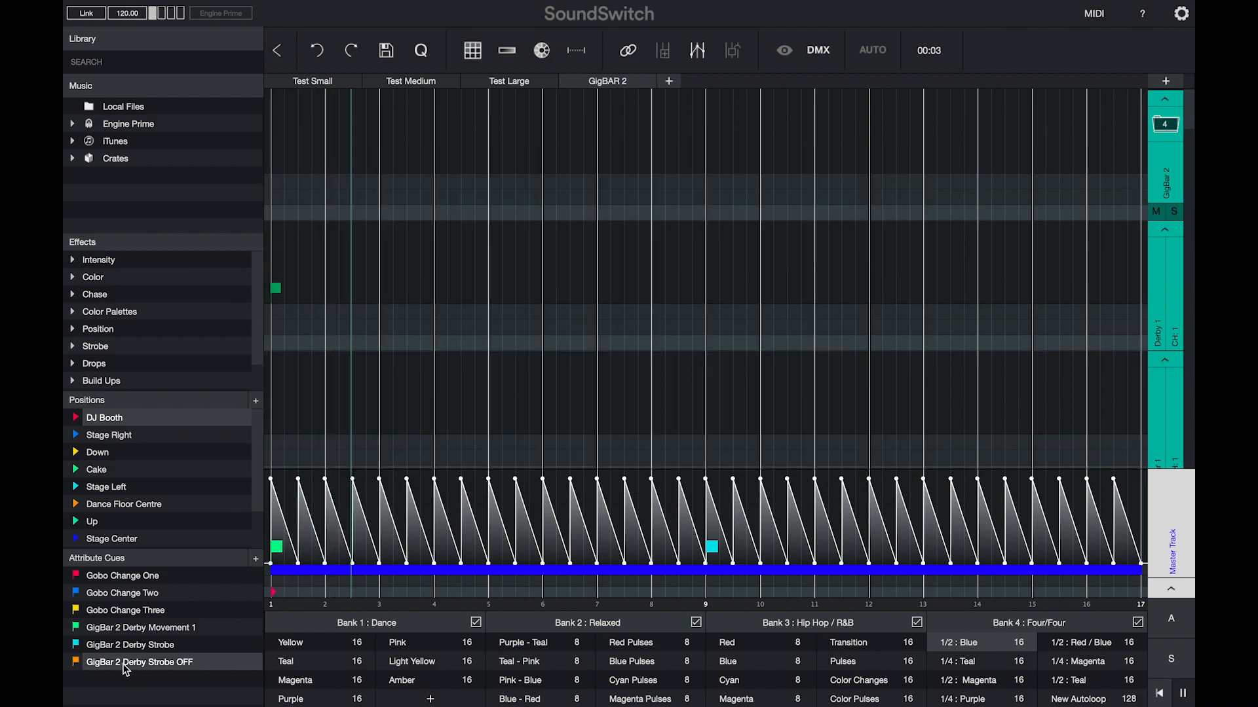
left_click(929, 550)
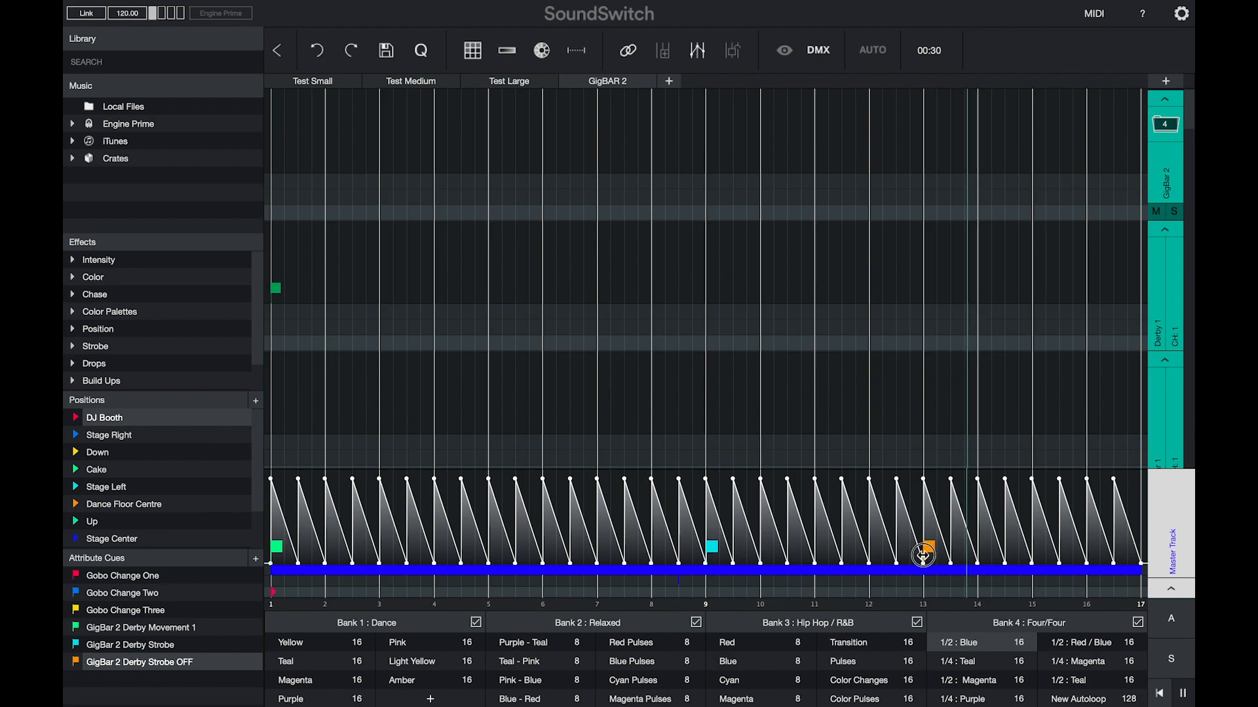
left_click(581, 584)
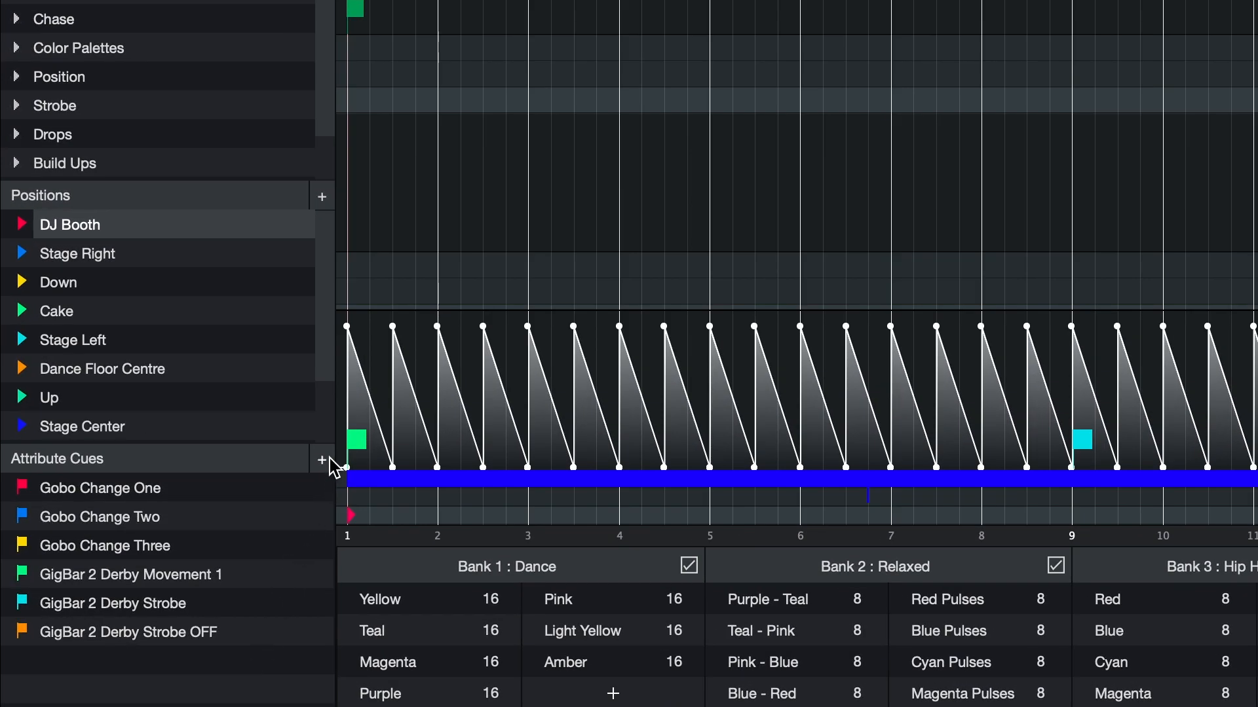
Step: Create another attribute cue and name it "GigBar Derby Laser"
left_click(315, 471)
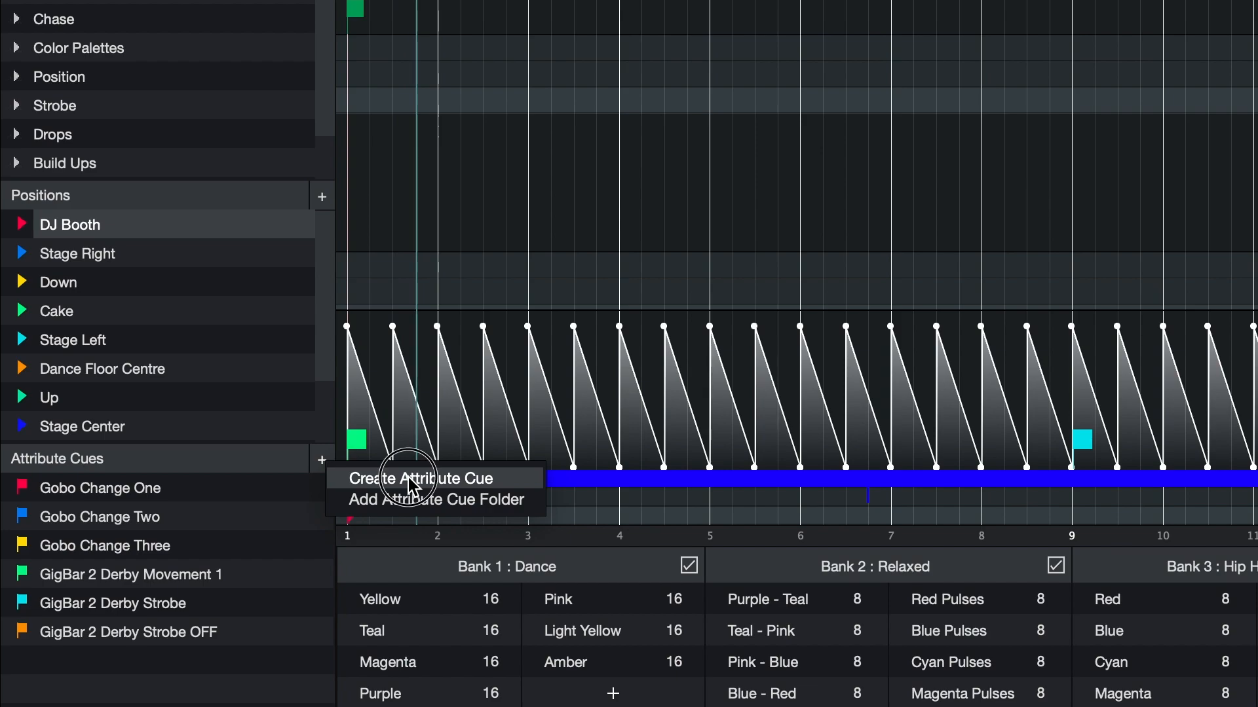
left_click(408, 478)
right_click(134, 663)
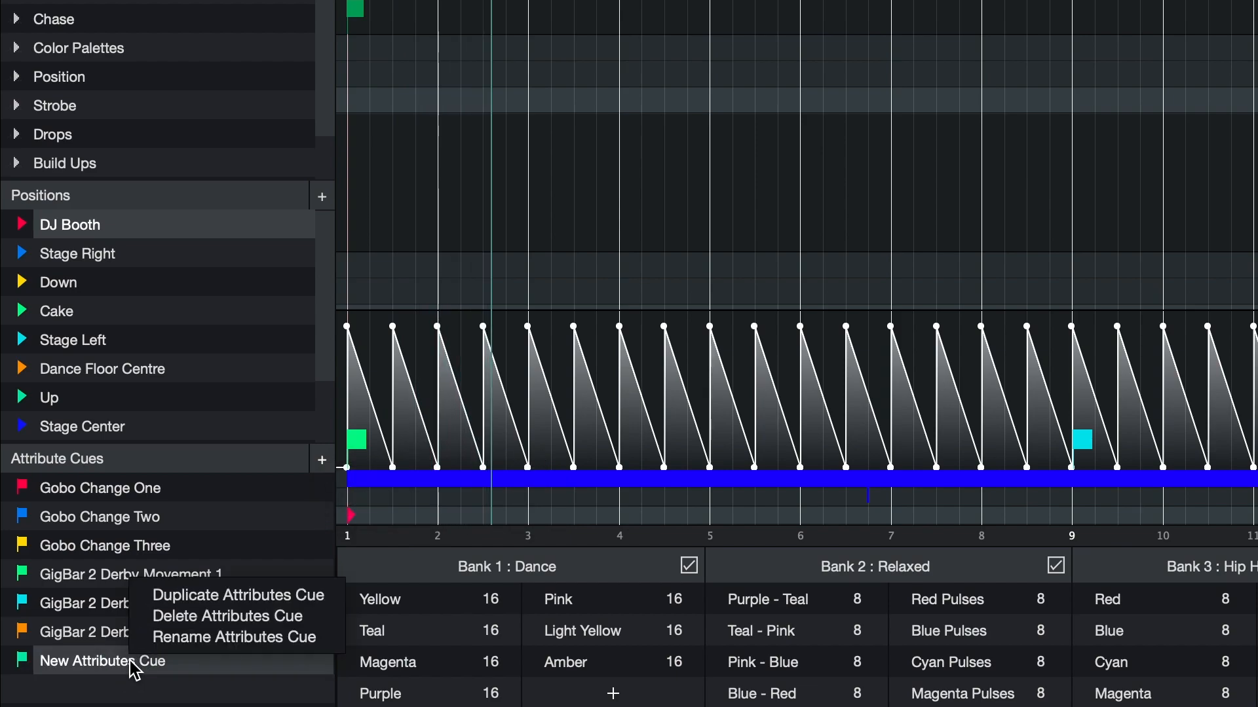
left_click(155, 645)
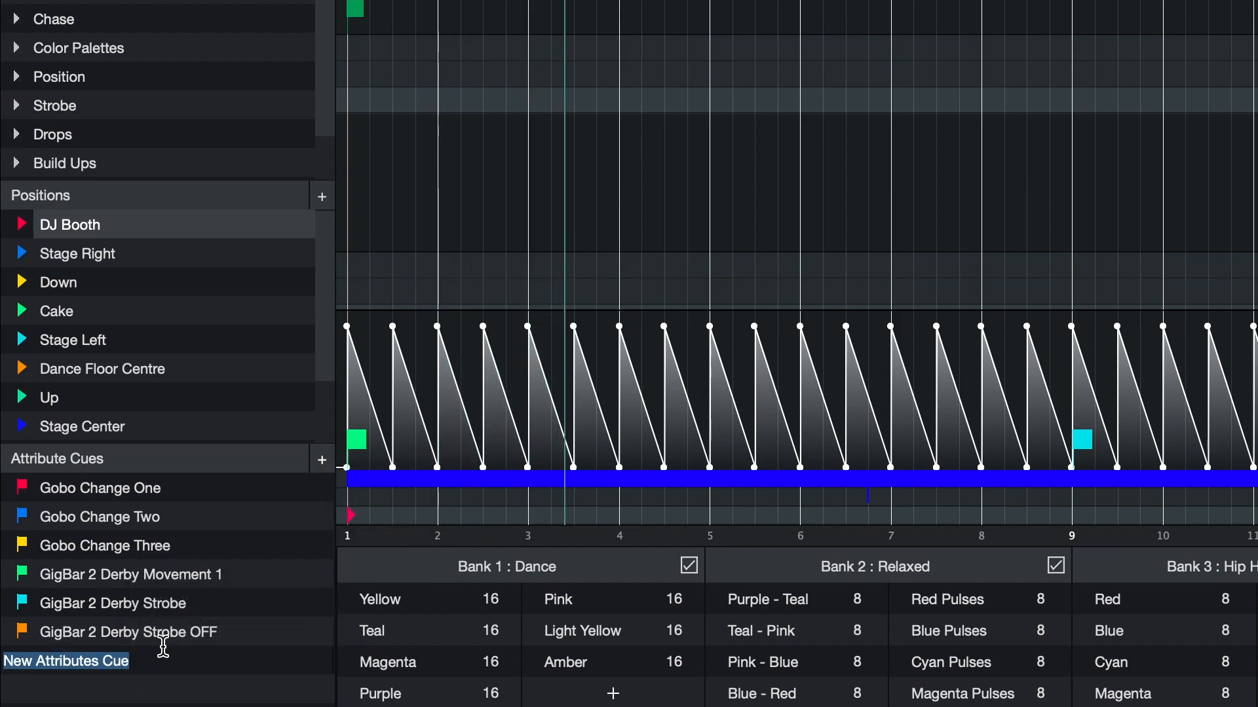
type("GigBar Derby Laser")
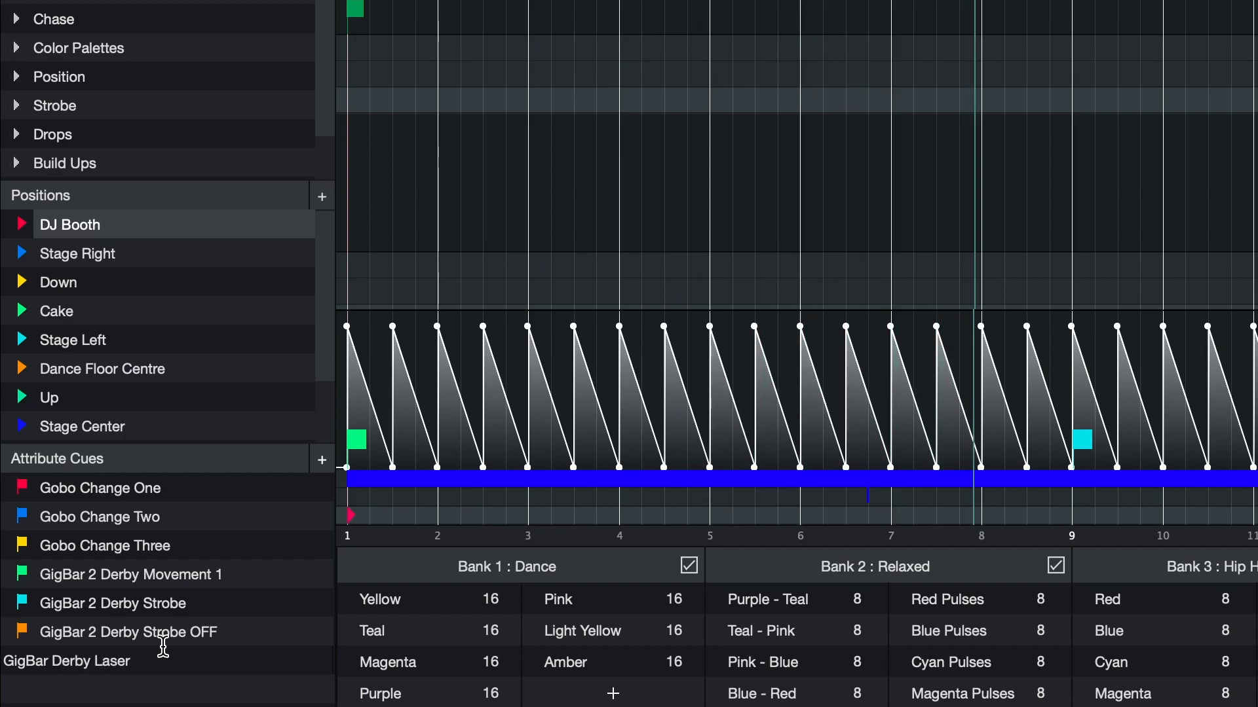
key("Return")
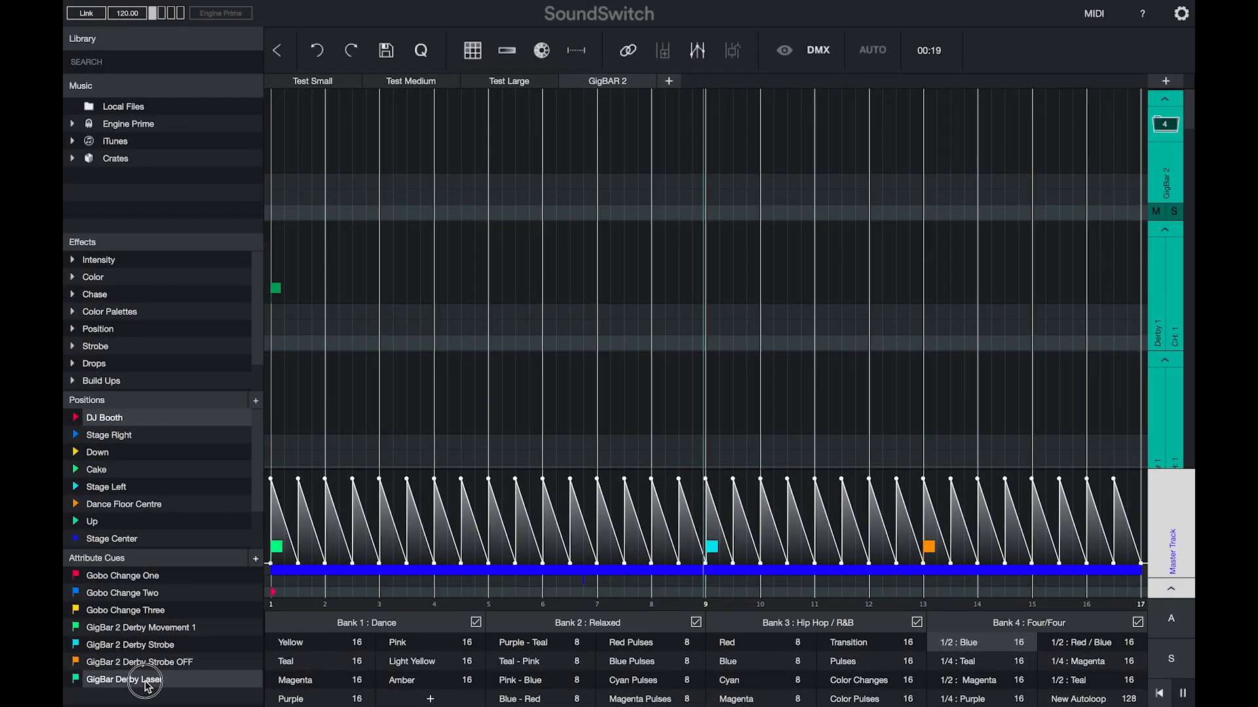
Step: Set the GigBar Derby Laser cue's Laser Color to 60 and Laser Pattern to 238, and place it at Master Track position 6
double_click(145, 683)
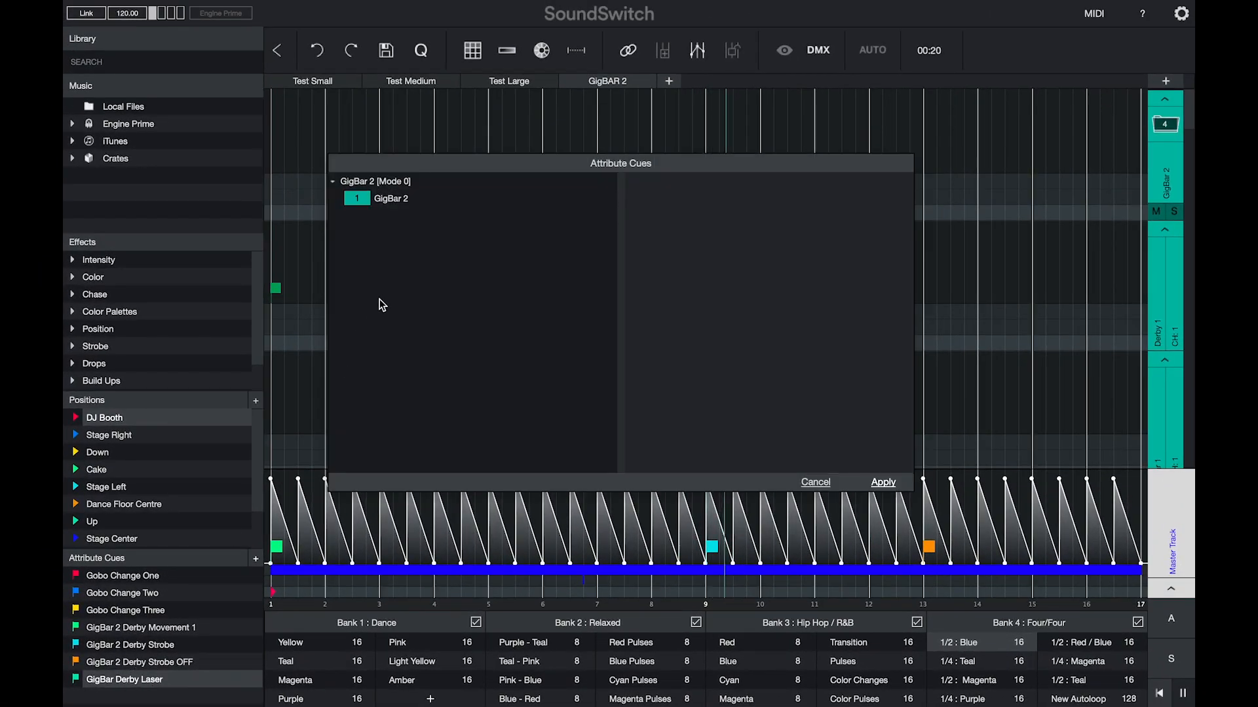
left_click(402, 204)
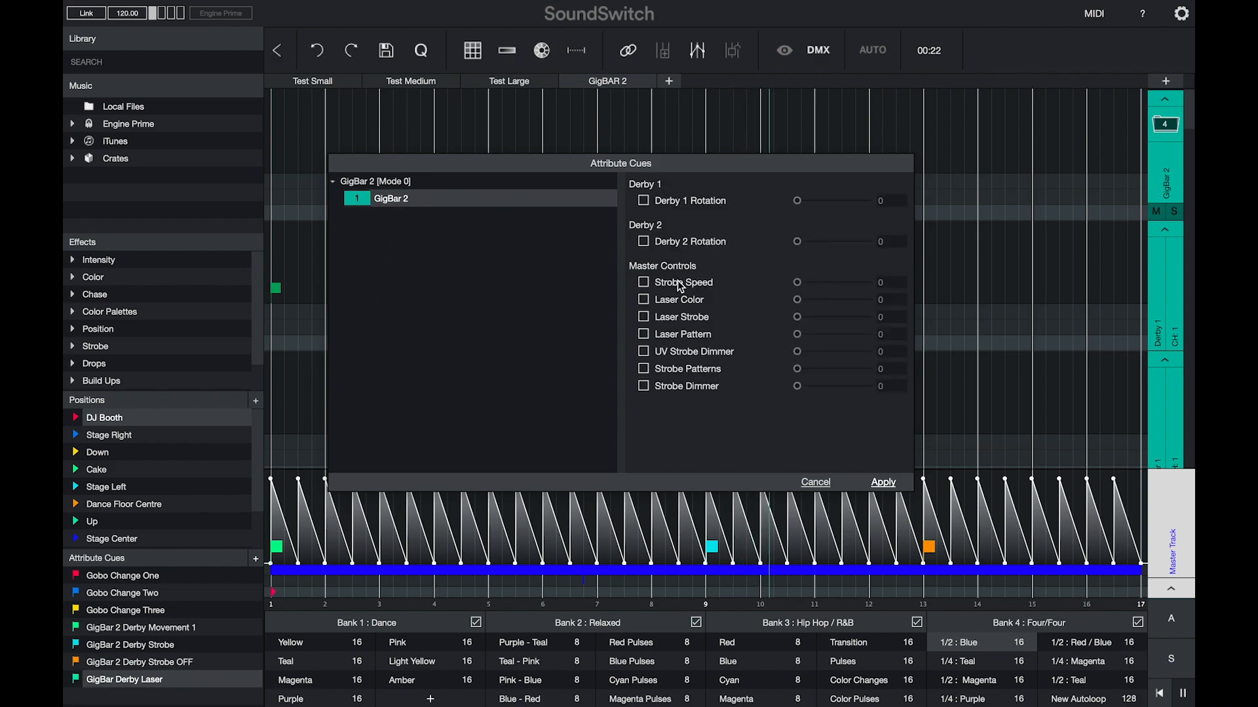
left_click(645, 301)
left_click_drag(797, 300, 864, 334)
left_click(644, 335)
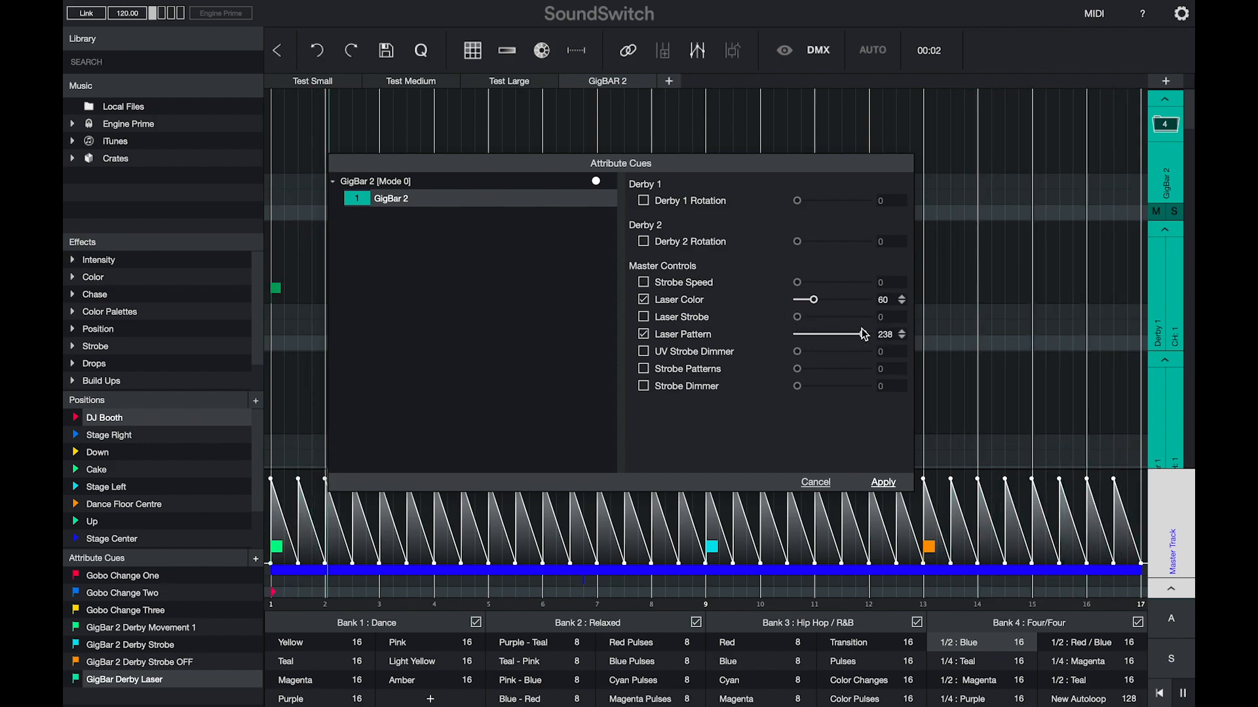
left_click(883, 483)
left_click(780, 513)
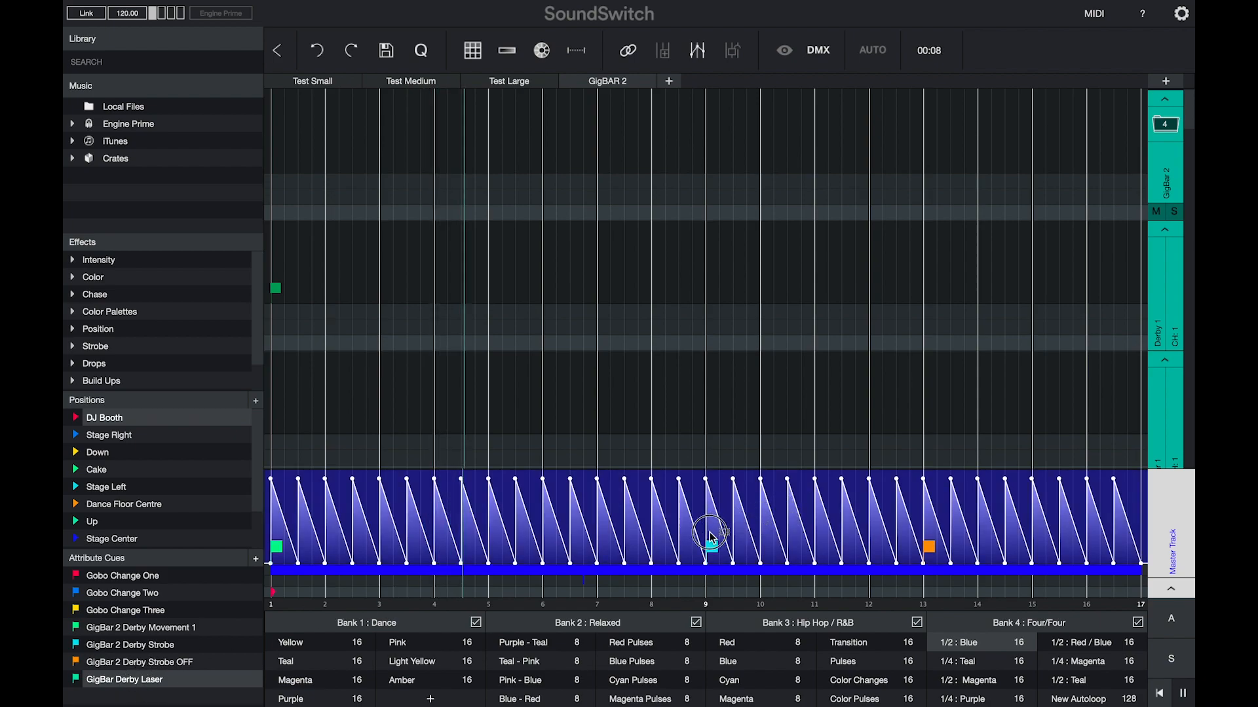
left_click(548, 550)
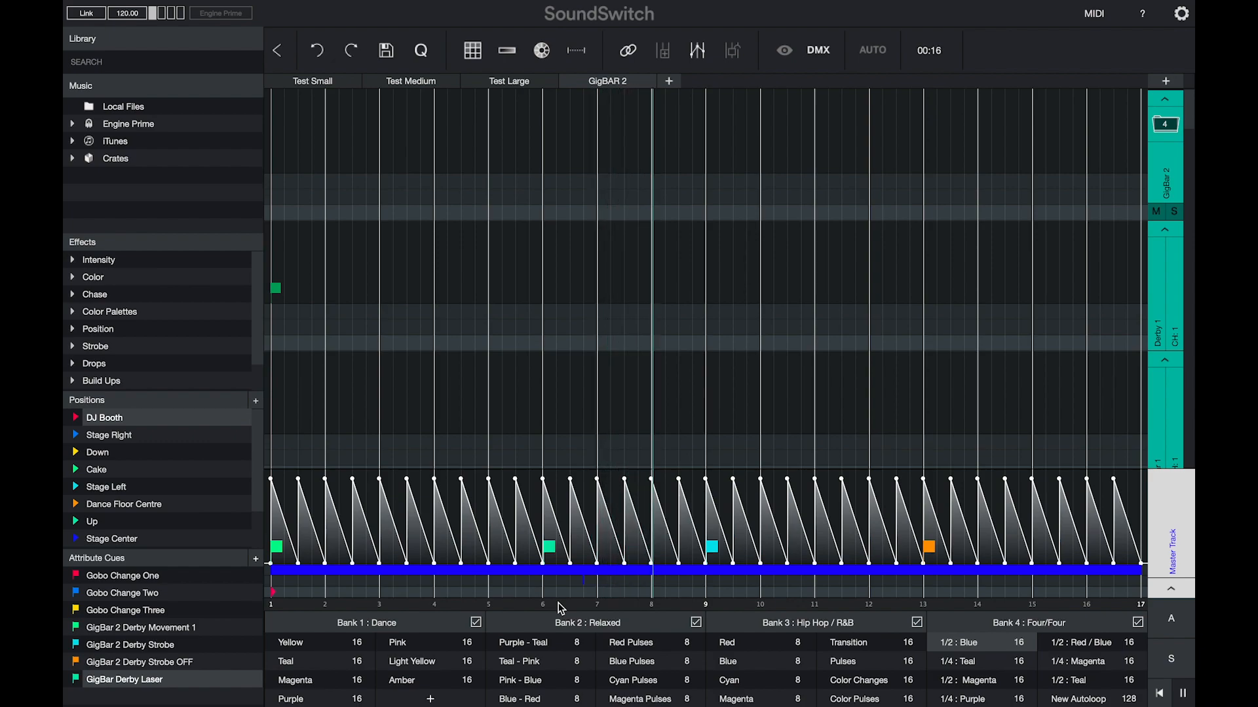
Step: Duplicate the GigBar Derby Laser attribute cue and rename the copy "GigBar Derby Laser OFF"
right_click(165, 629)
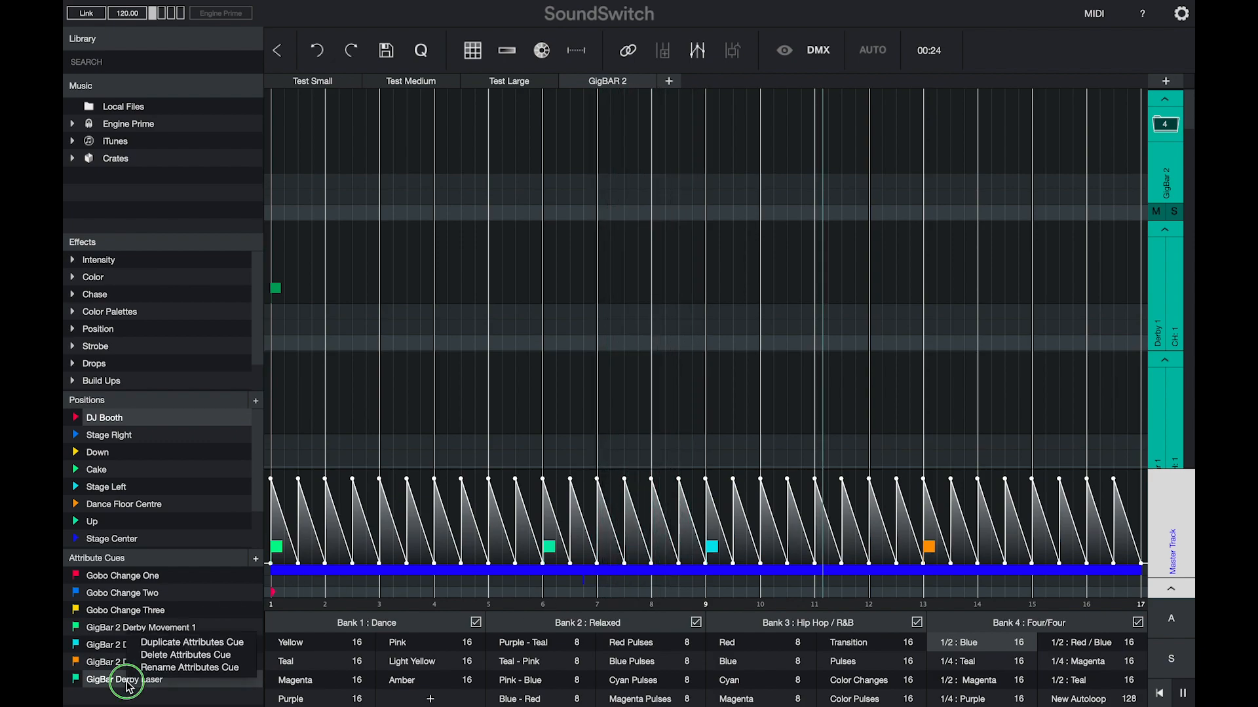
left_click(169, 650)
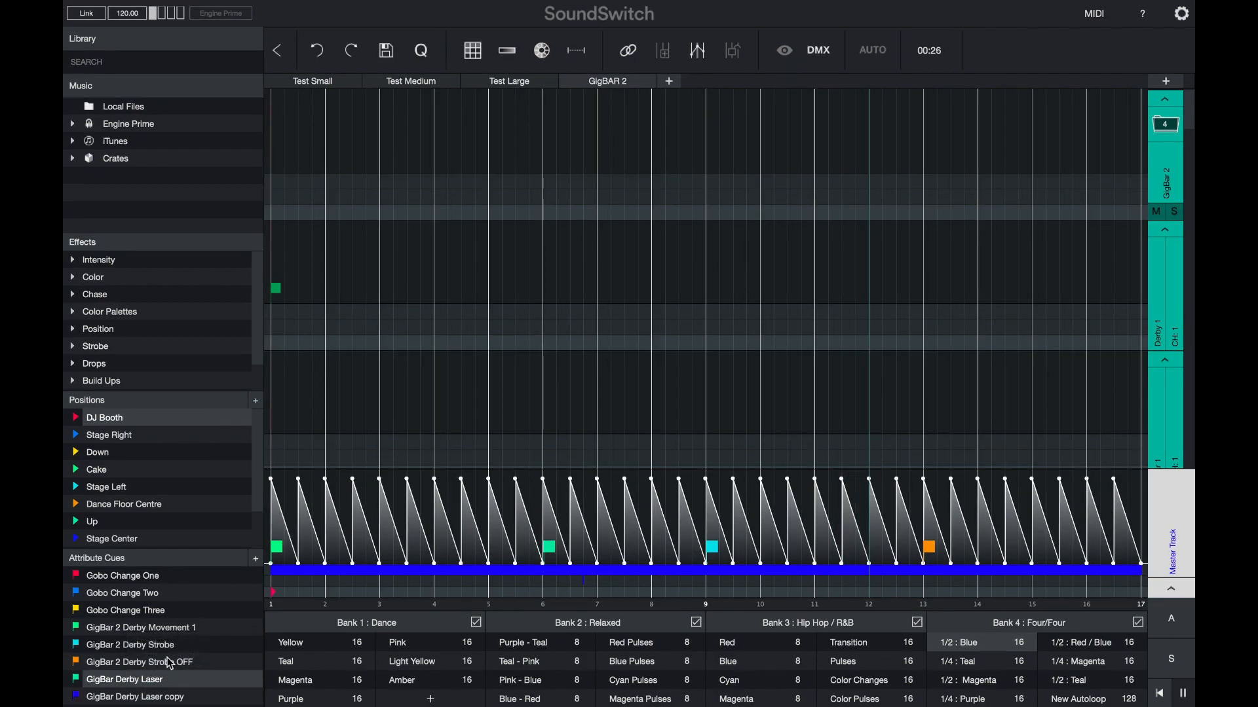
right_click(181, 697)
left_click(198, 685)
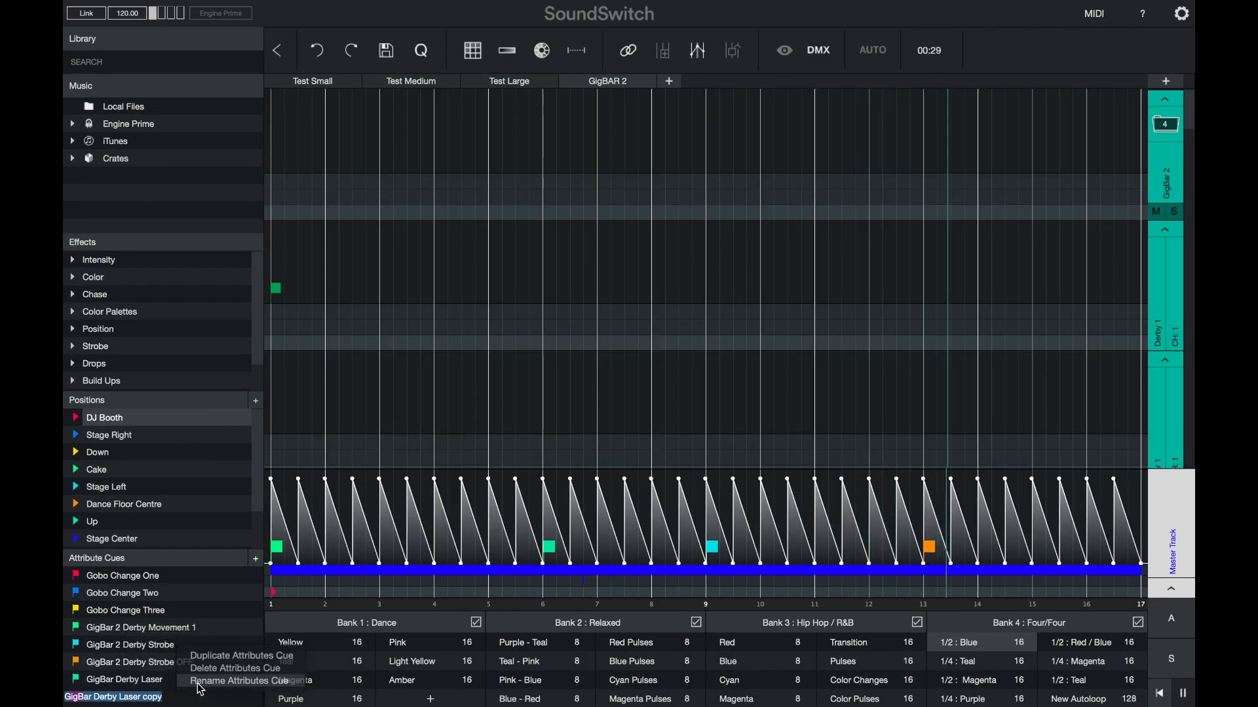
left_click(145, 696)
key("Delete")
key("Delete")
key("Delete")
key("Delete")
type("OFF")
key("Return")
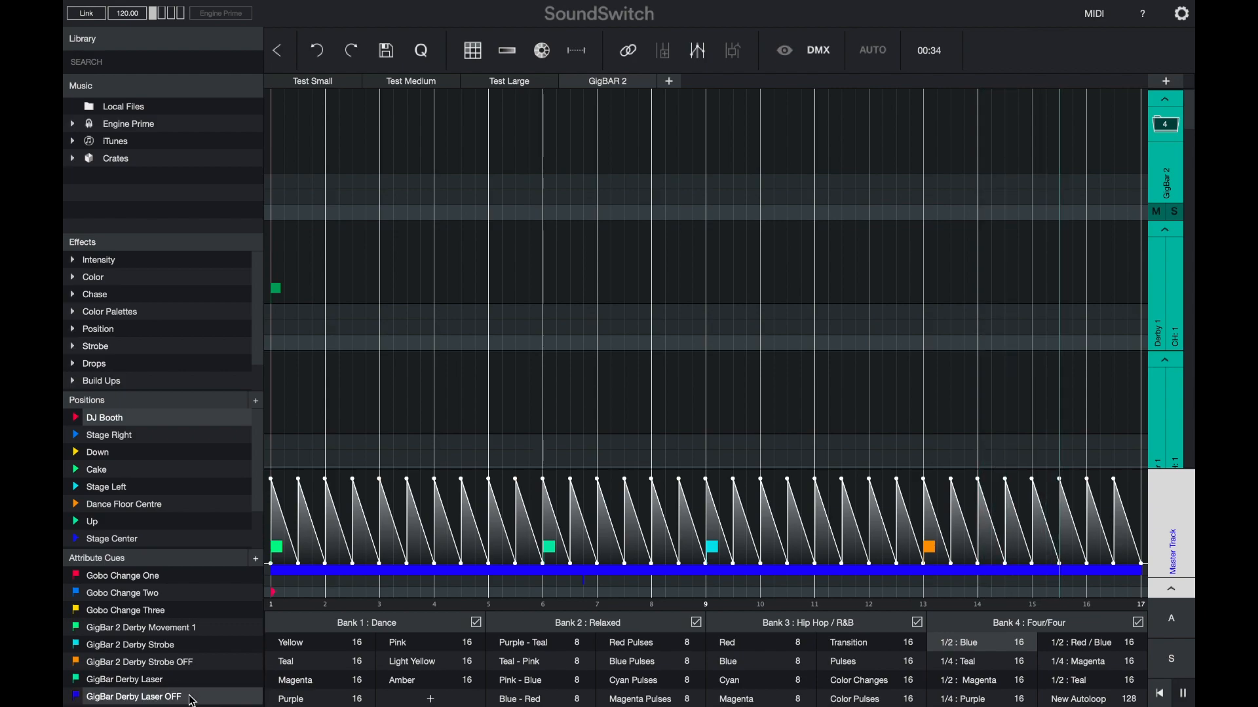
Step: Enable Laser Color and Laser Pattern at 0 in the Laser OFF cue, and place it at position 7 on the Master Track
double_click(153, 697)
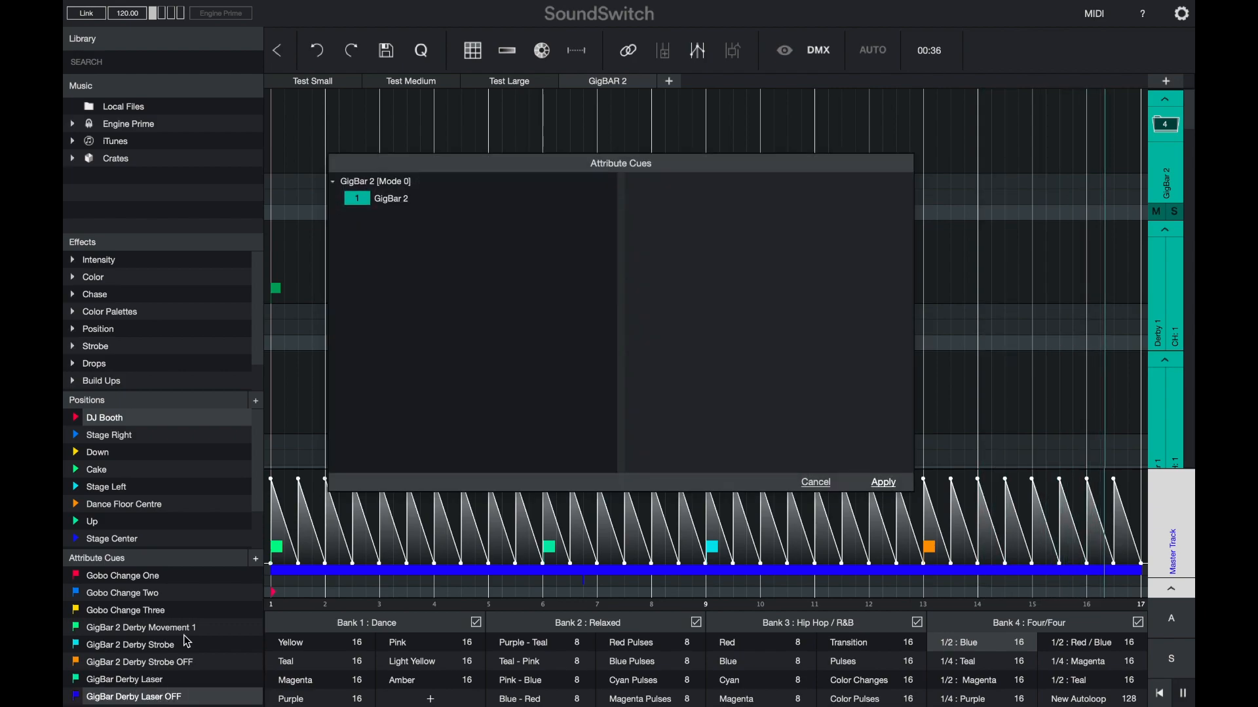
left_click(406, 199)
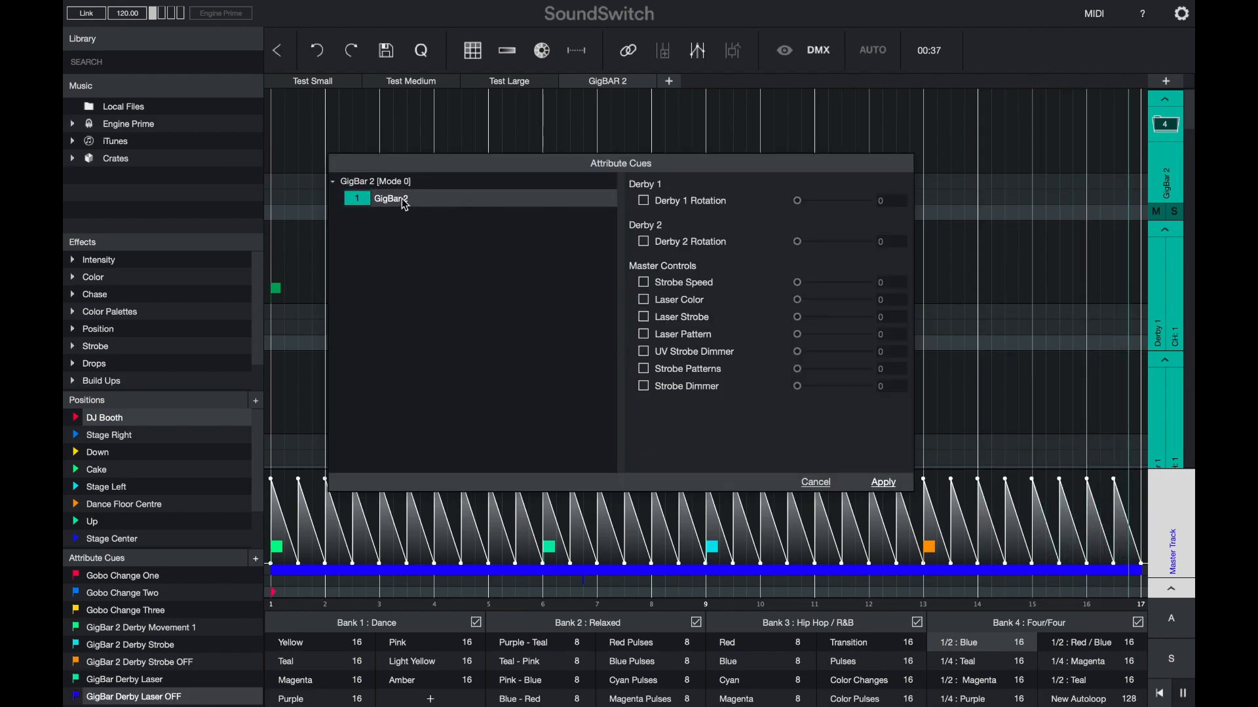
left_click(644, 300)
left_click(644, 336)
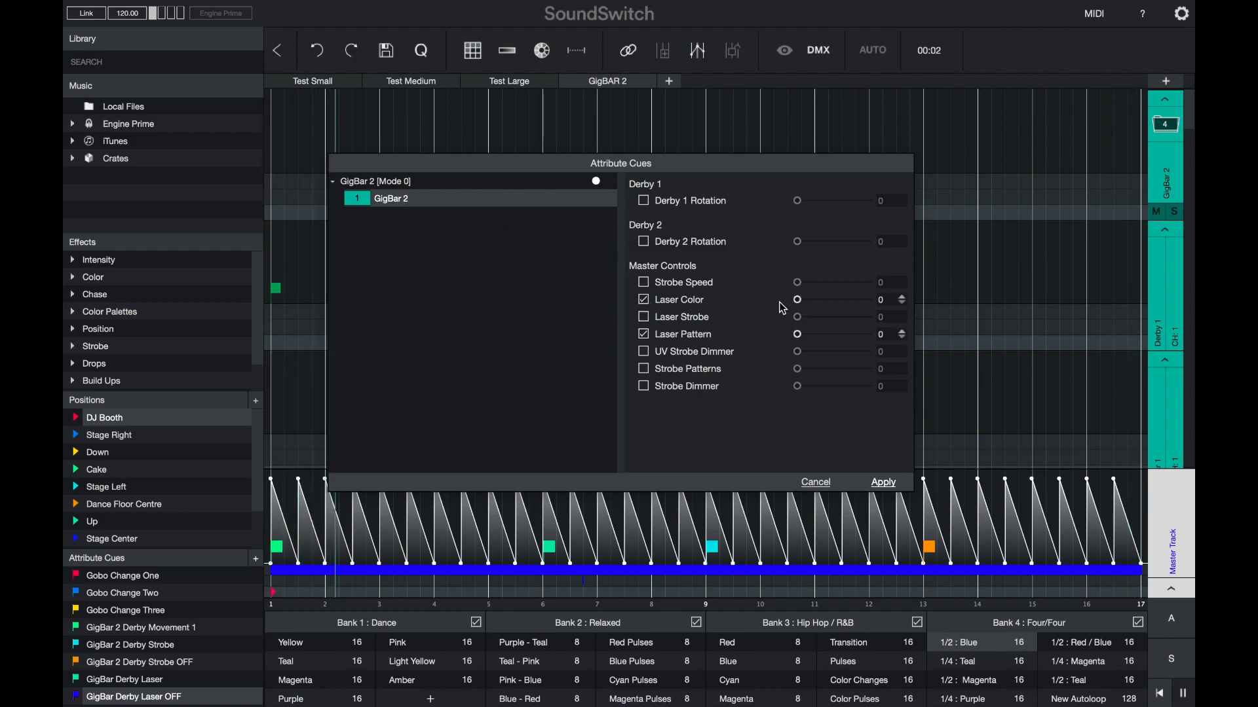
left_click(887, 484)
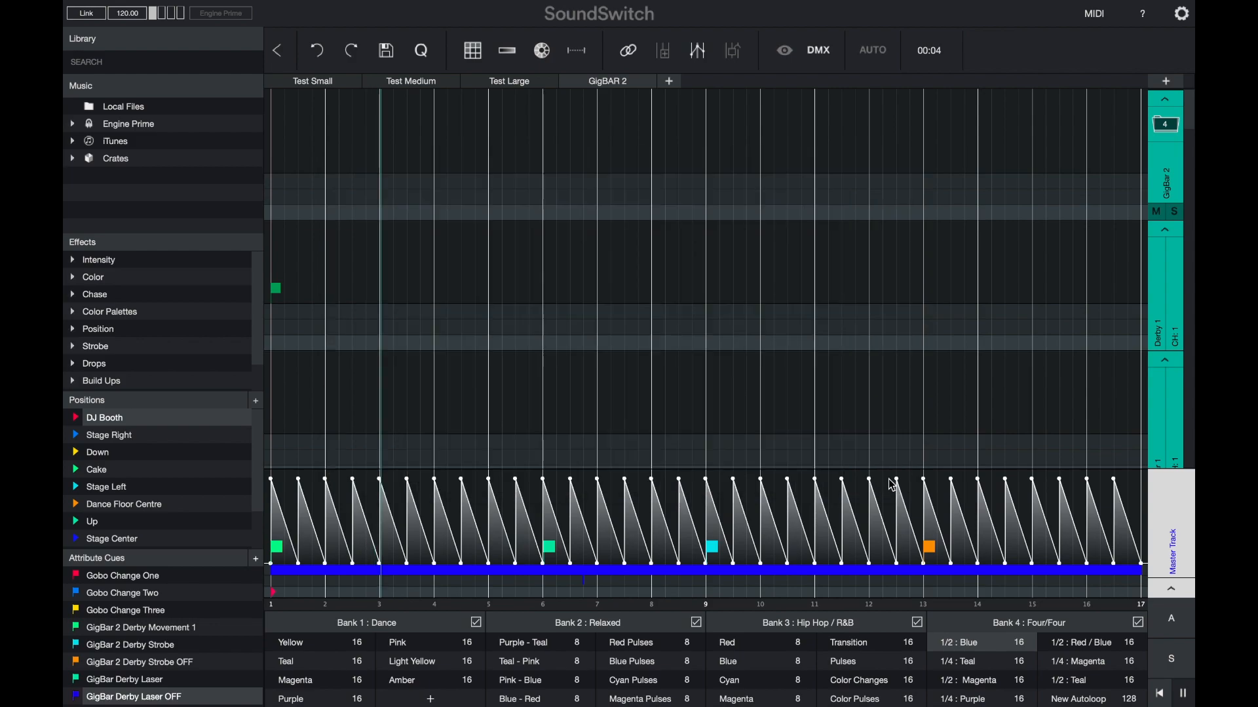
left_click(596, 551)
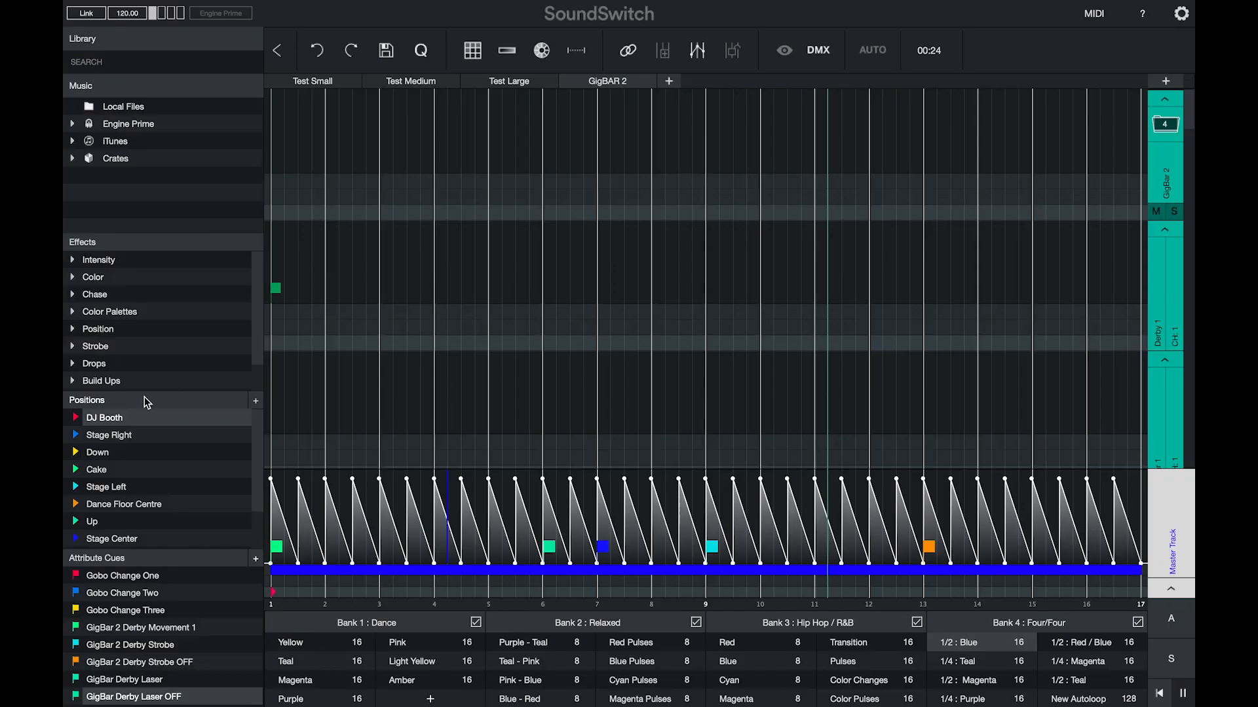
Step: Collapse the Positions and Effects lists and clear the attribute cue selection
left_click(144, 399)
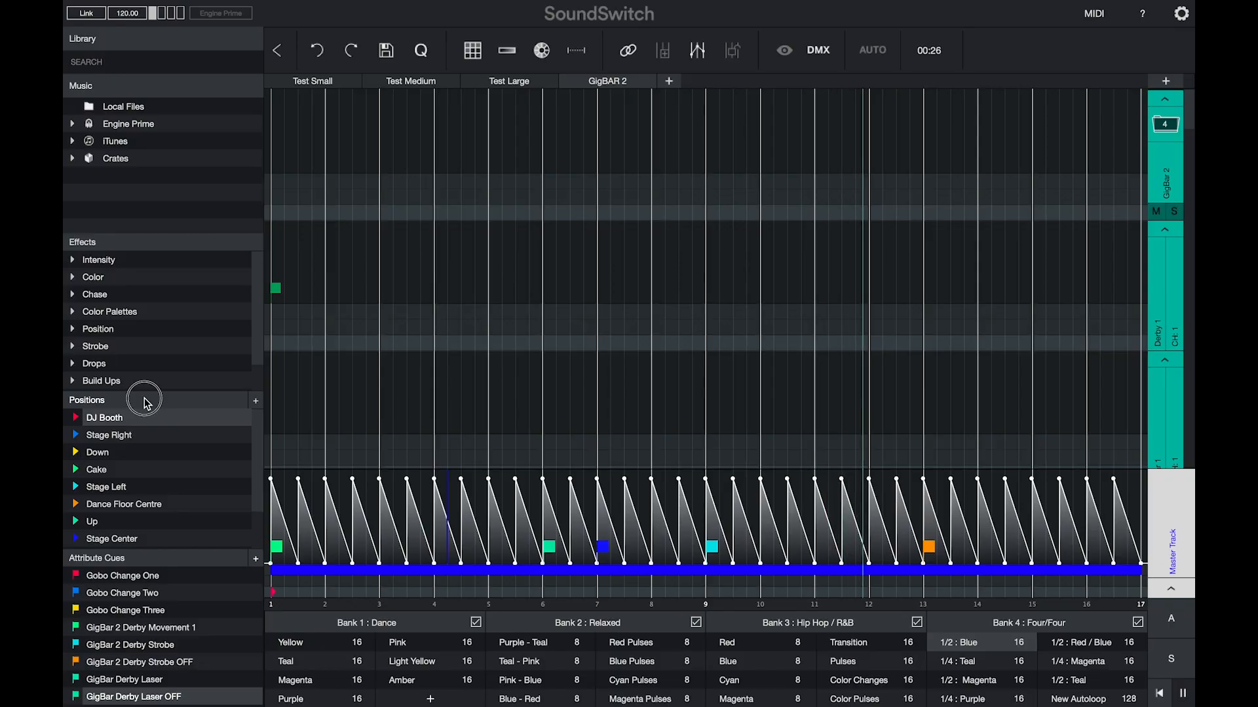
left_click(143, 289)
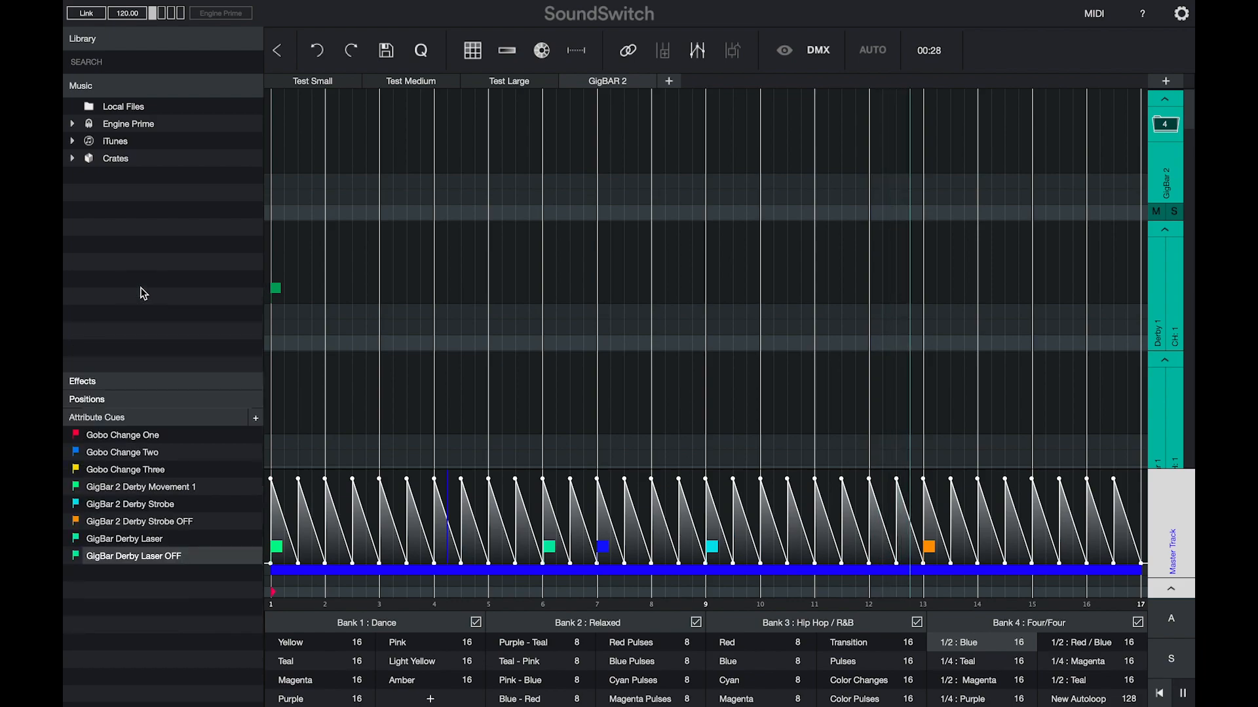
left_click(161, 624)
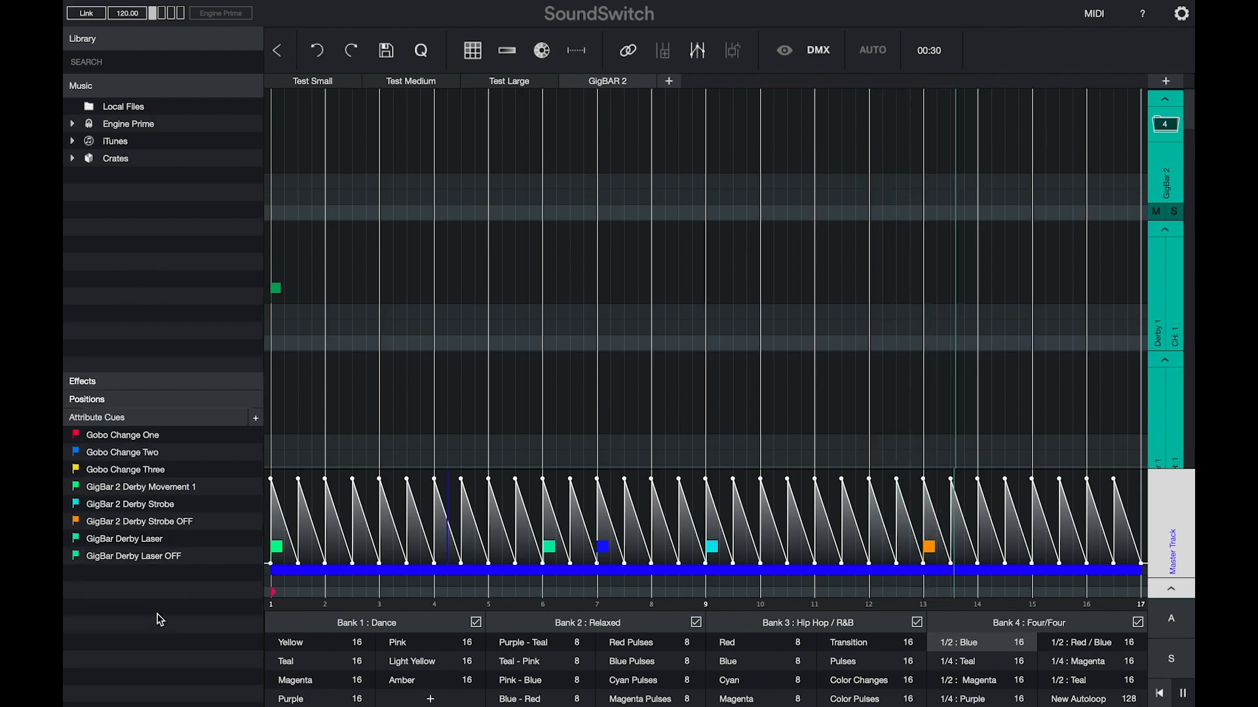
Step: Add an attribute cue folder named "GigBar 2 Cues" and move the five GigBar cues into it
left_click(256, 421)
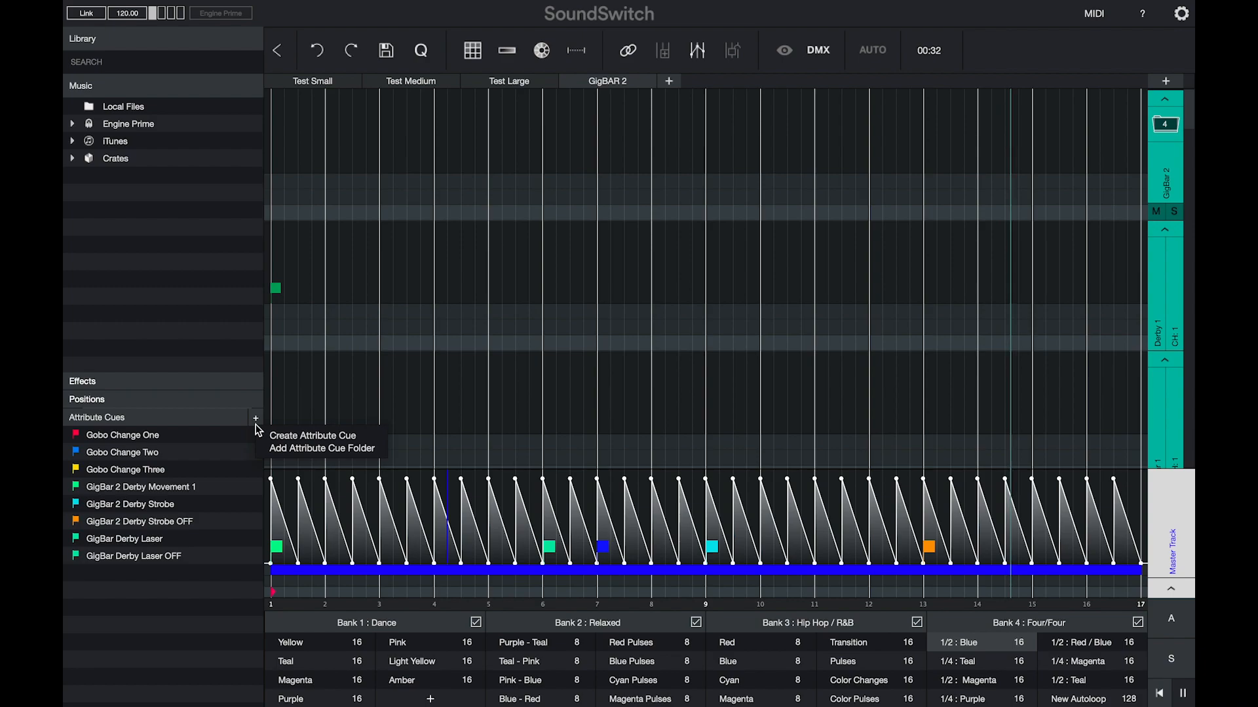
left_click(288, 448)
left_click(110, 577)
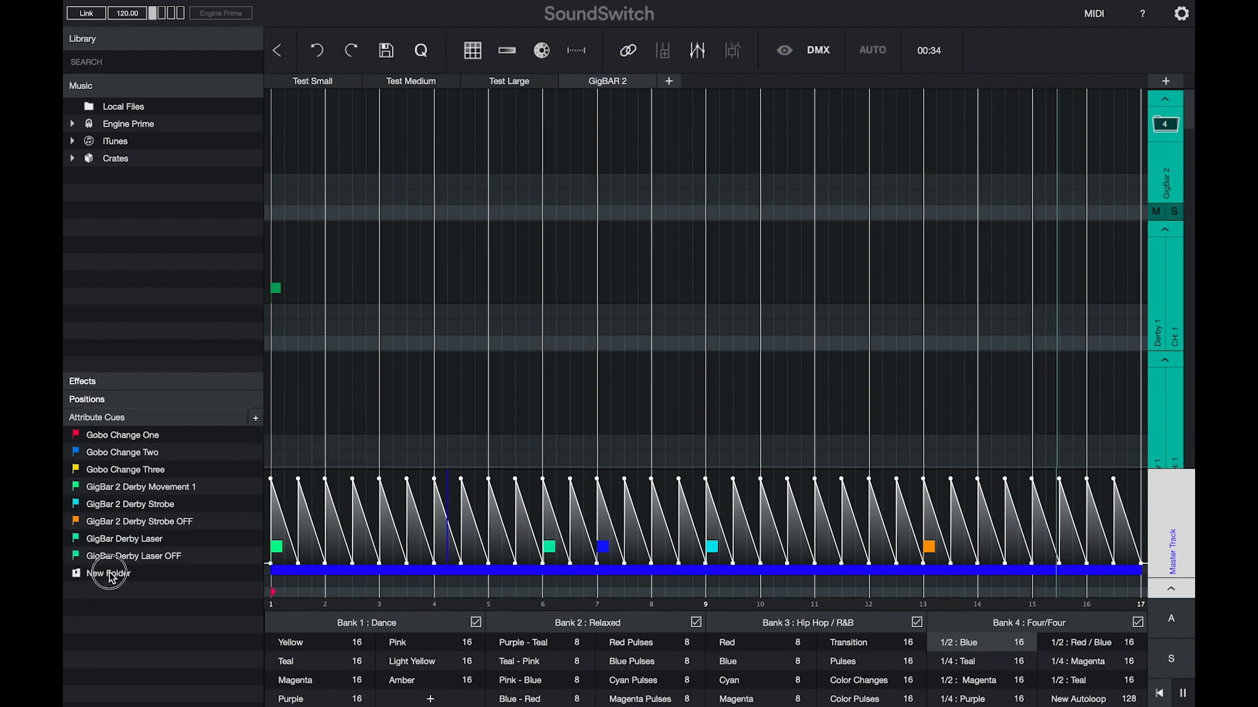
right_click(112, 577)
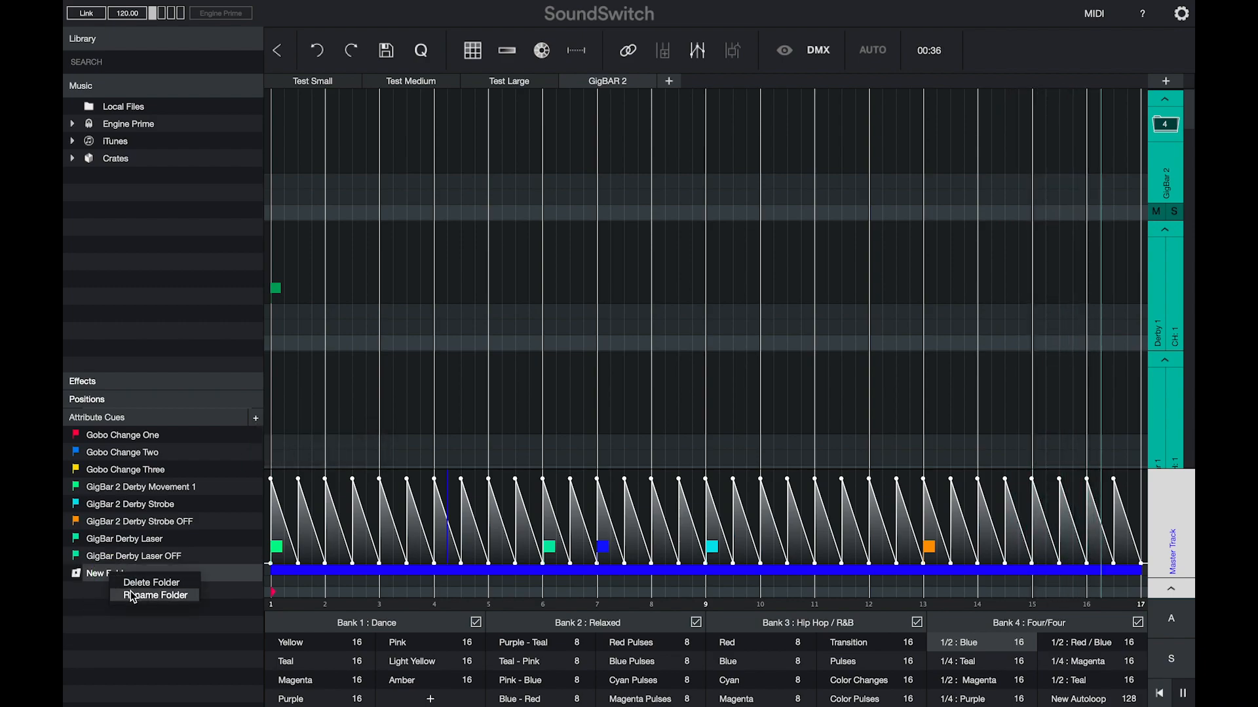
left_click(154, 595)
type("GigBar 2 Cues")
key("Return")
left_click_drag(91, 575, 115, 515)
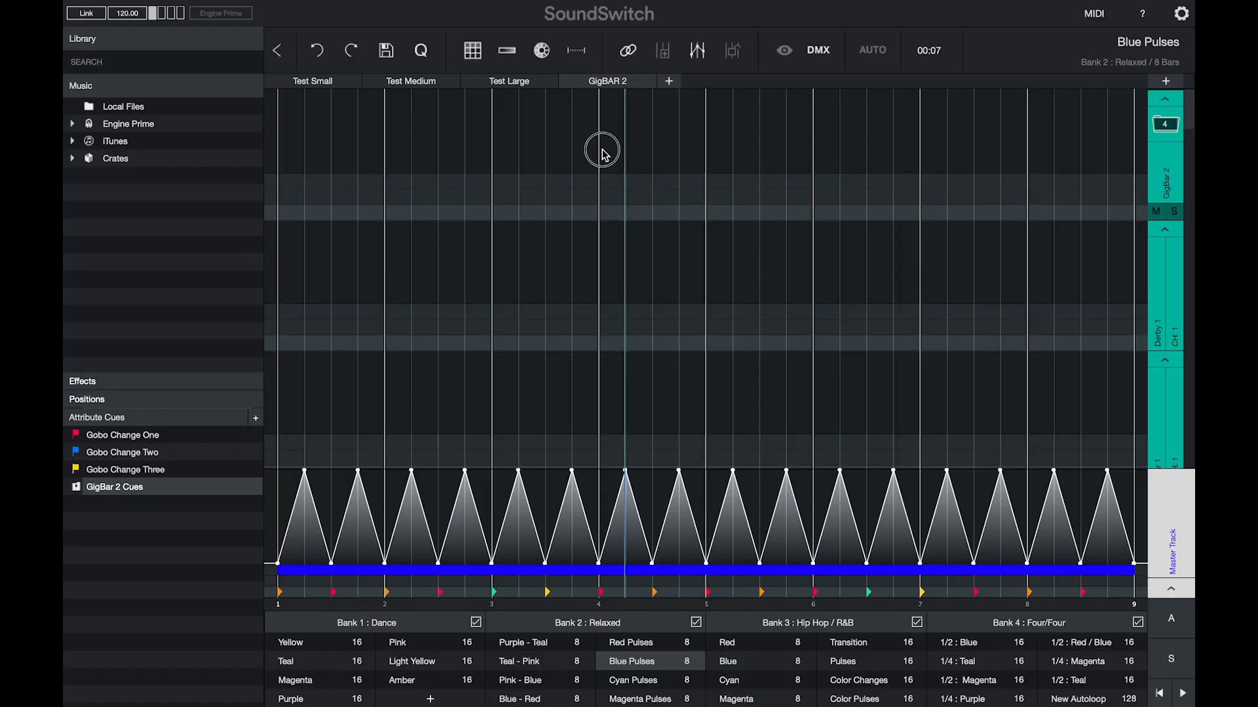
Step: Apply a forward 1/4-beat Color Chase, magenta on blue, to the whole GigBar 2 group from position 4 to 6 in Blue Pulses
left_click_drag(598, 146, 790, 150)
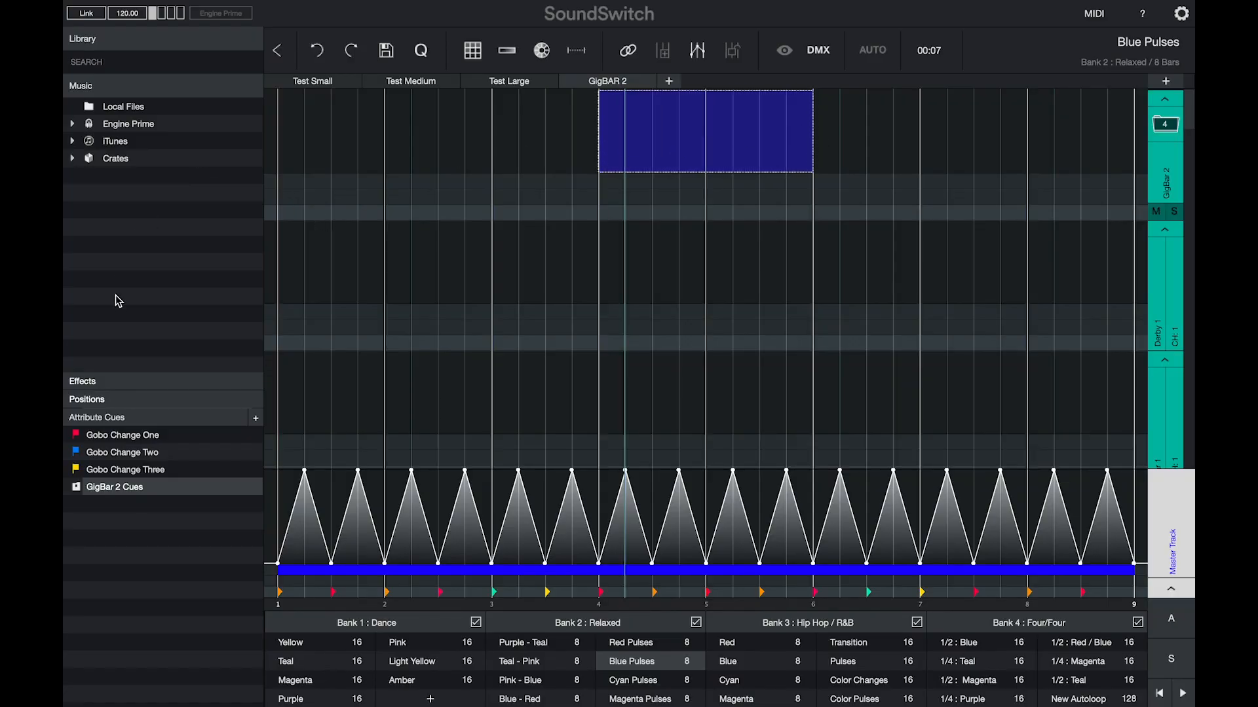
left_click(93, 383)
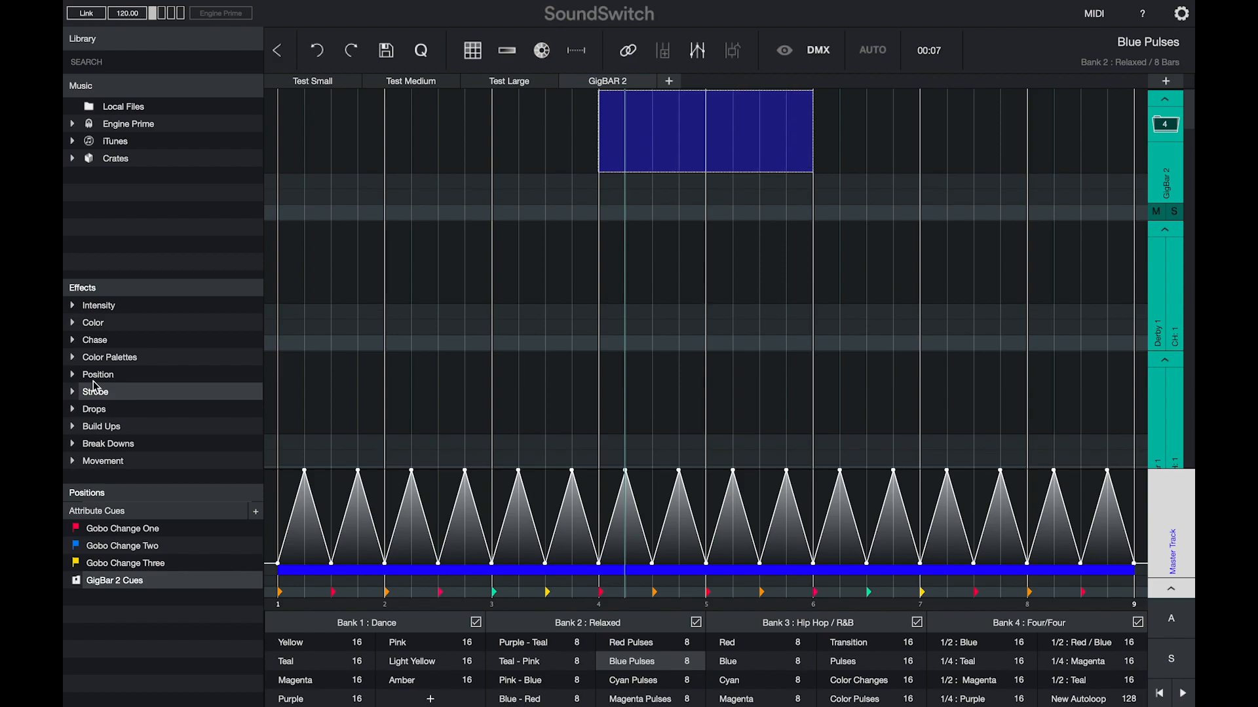
left_click(72, 323)
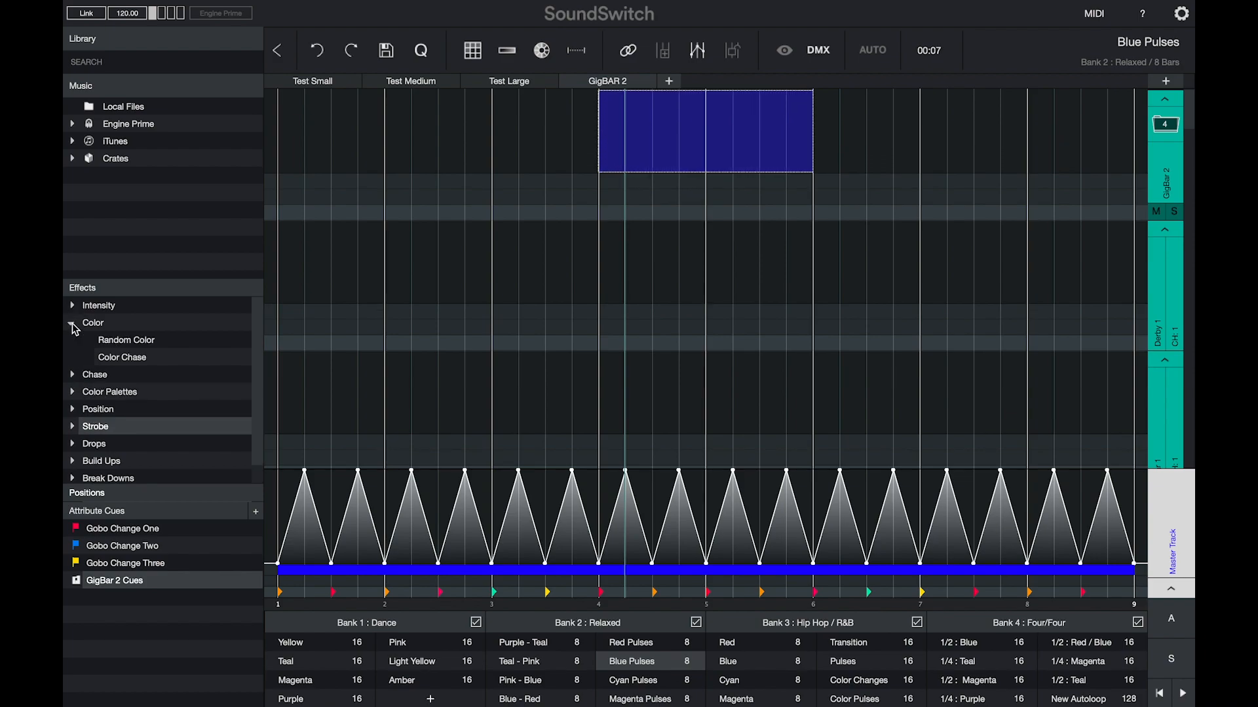
left_click(116, 362)
left_click_drag(111, 366, 599, 151)
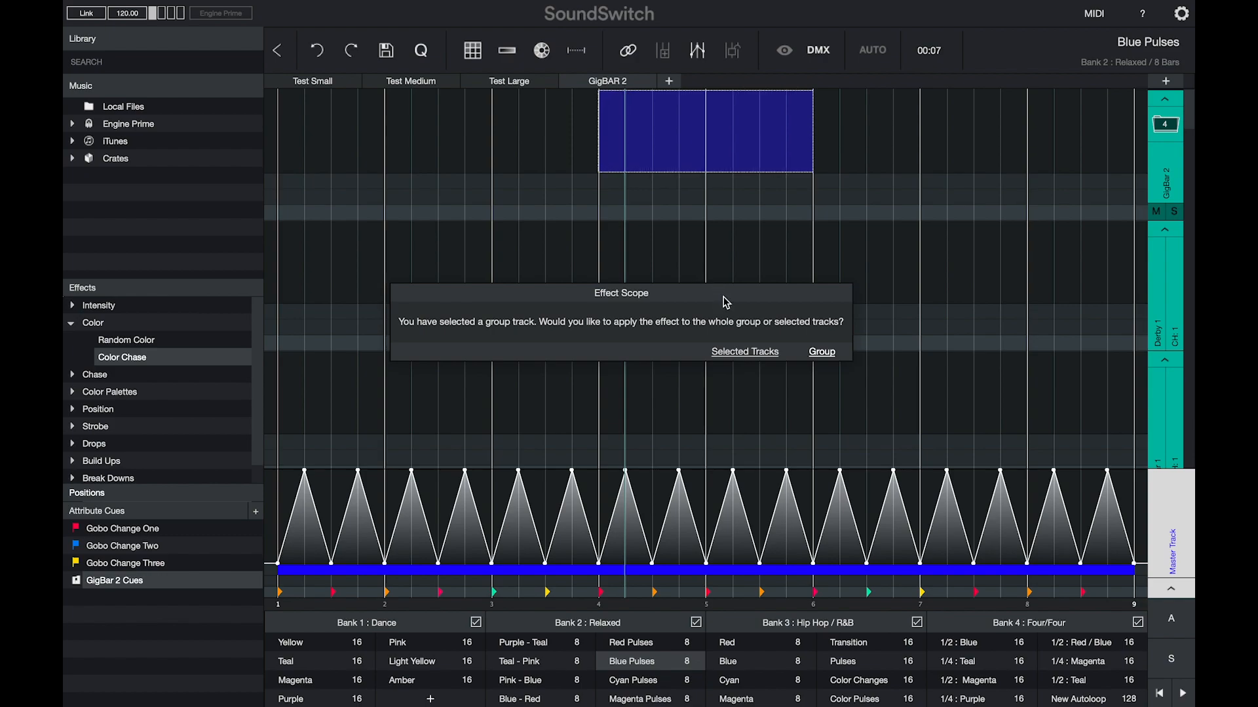
left_click(824, 355)
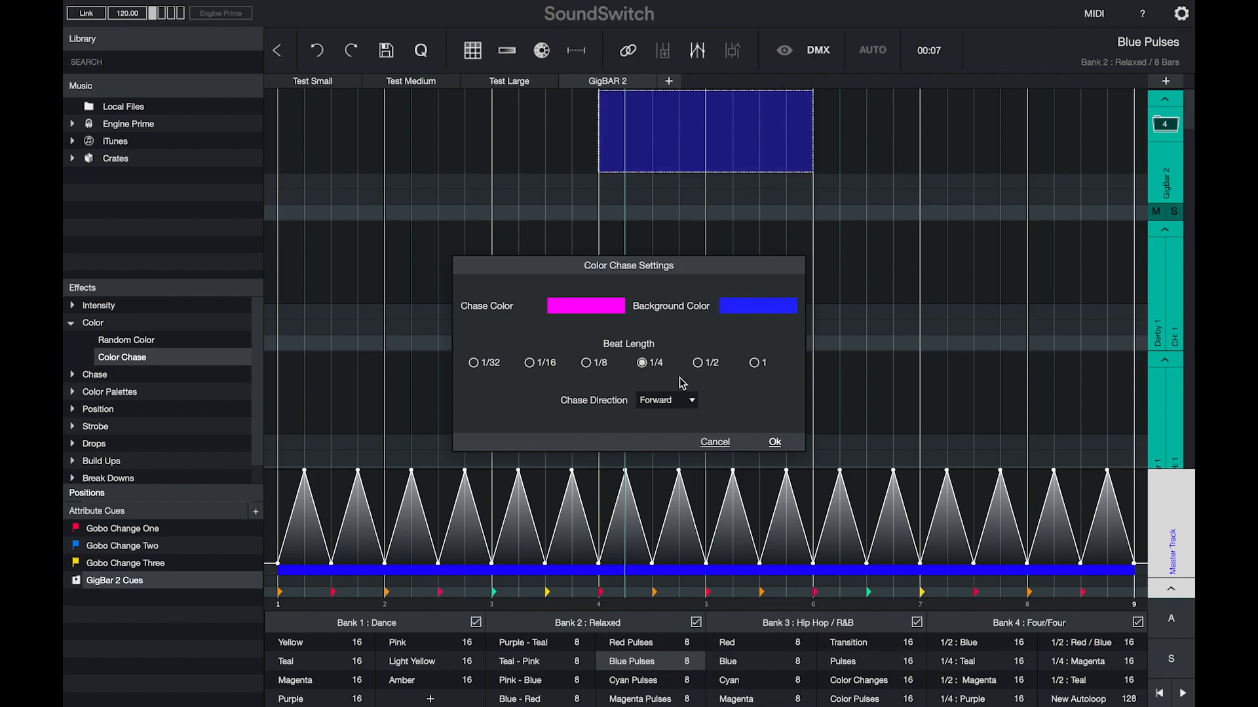
left_click(774, 443)
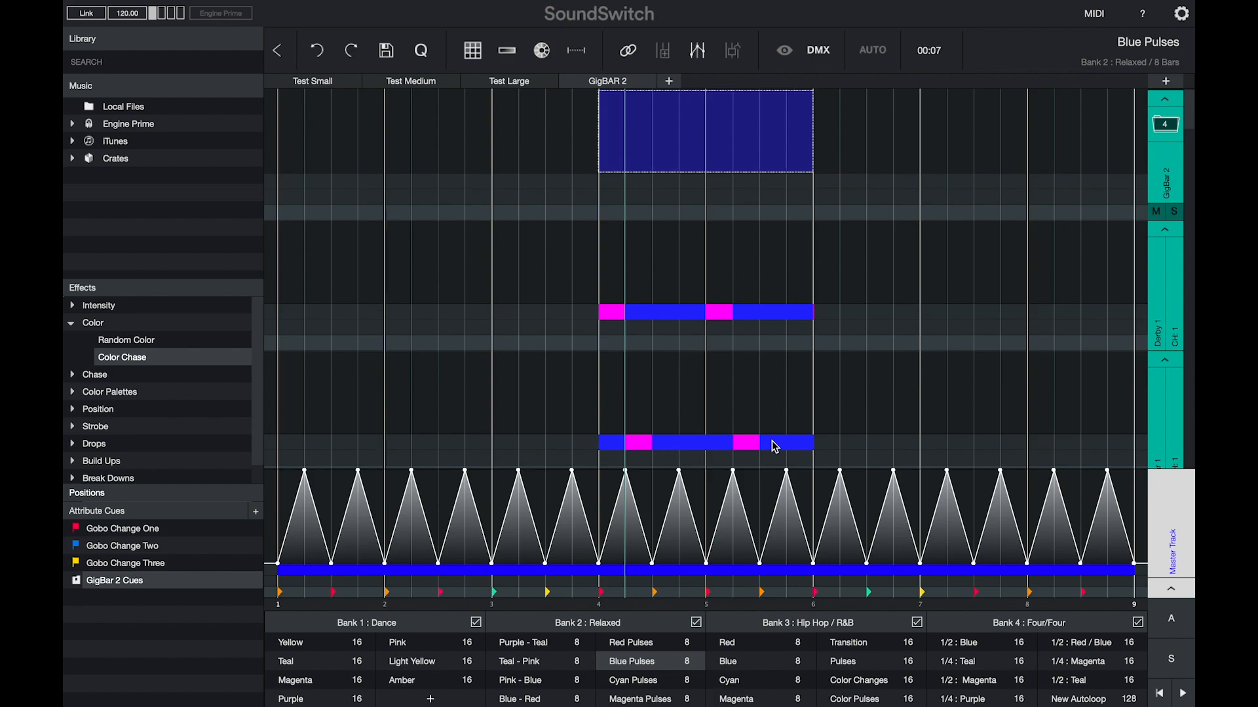
left_click(608, 145)
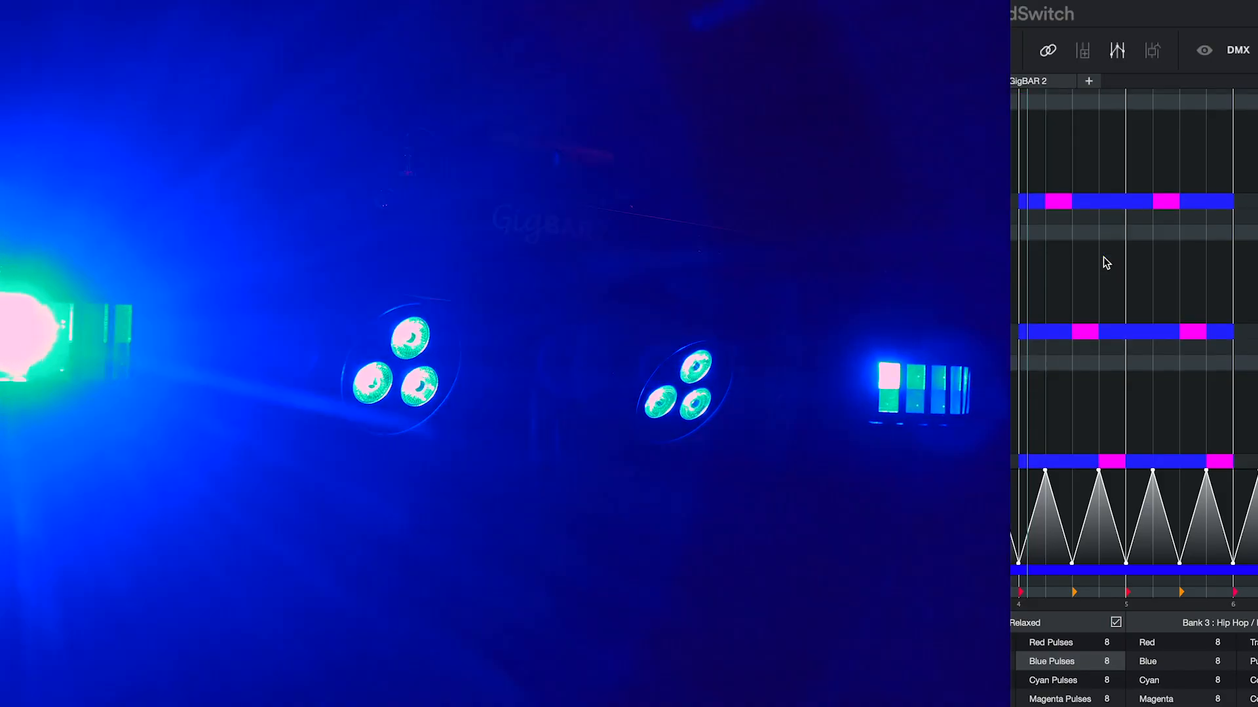
Step: Set the Derby 1 track's color across positions 1 to 9 to the recent pink-red, R 255, G 0, B 99
scroll(1103, 257, "down", 1)
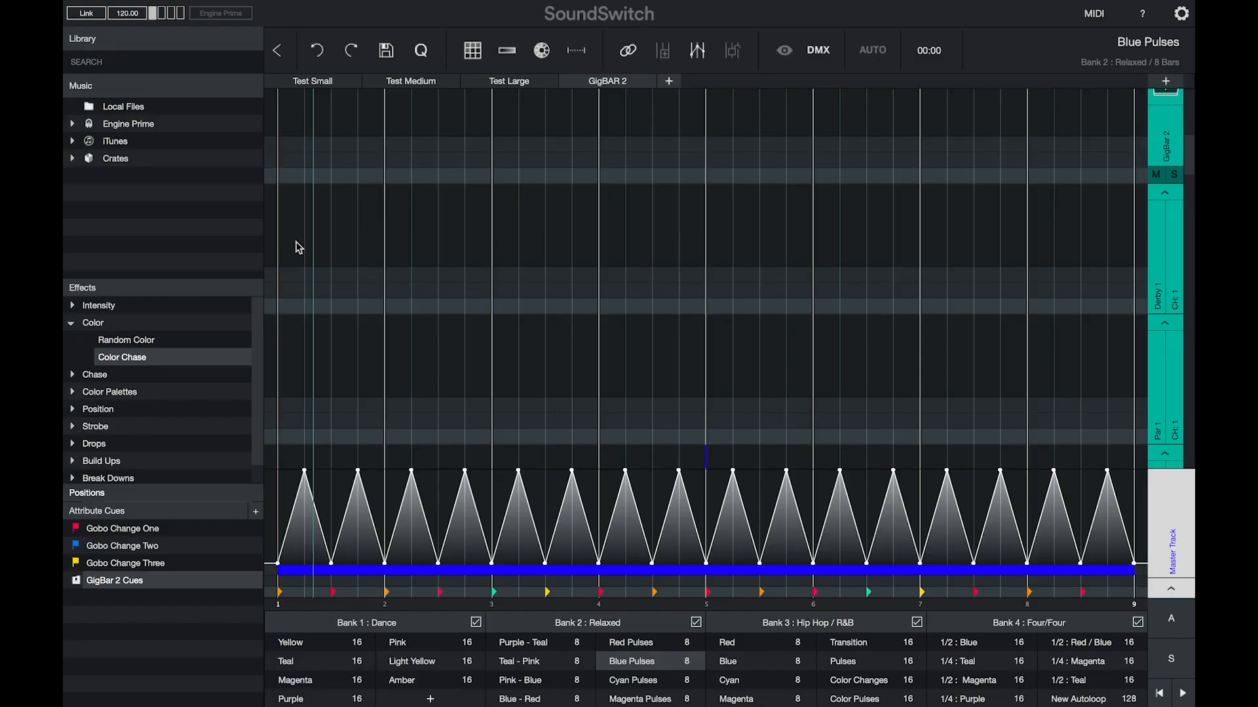
mouse_move(292, 242)
left_mouse_down()
mouse_move(794, 255)
mouse_move(1128, 219)
left_mouse_up()
right_click(993, 222)
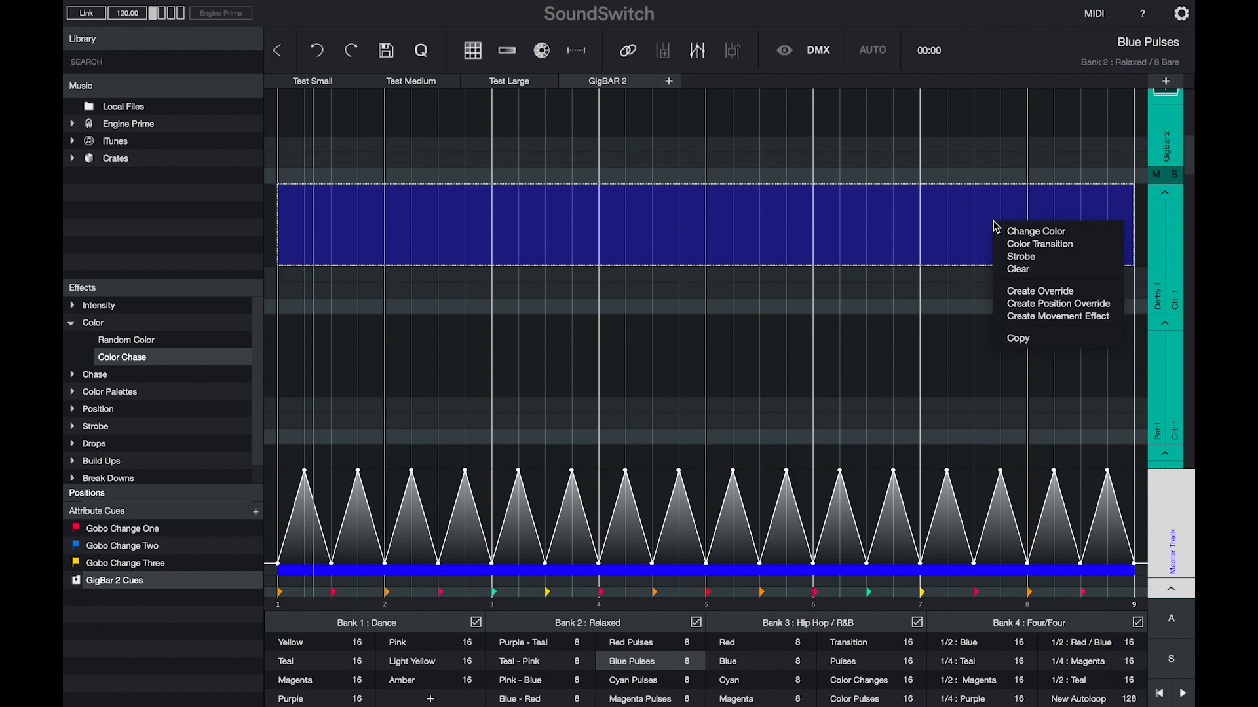
left_click(1006, 231)
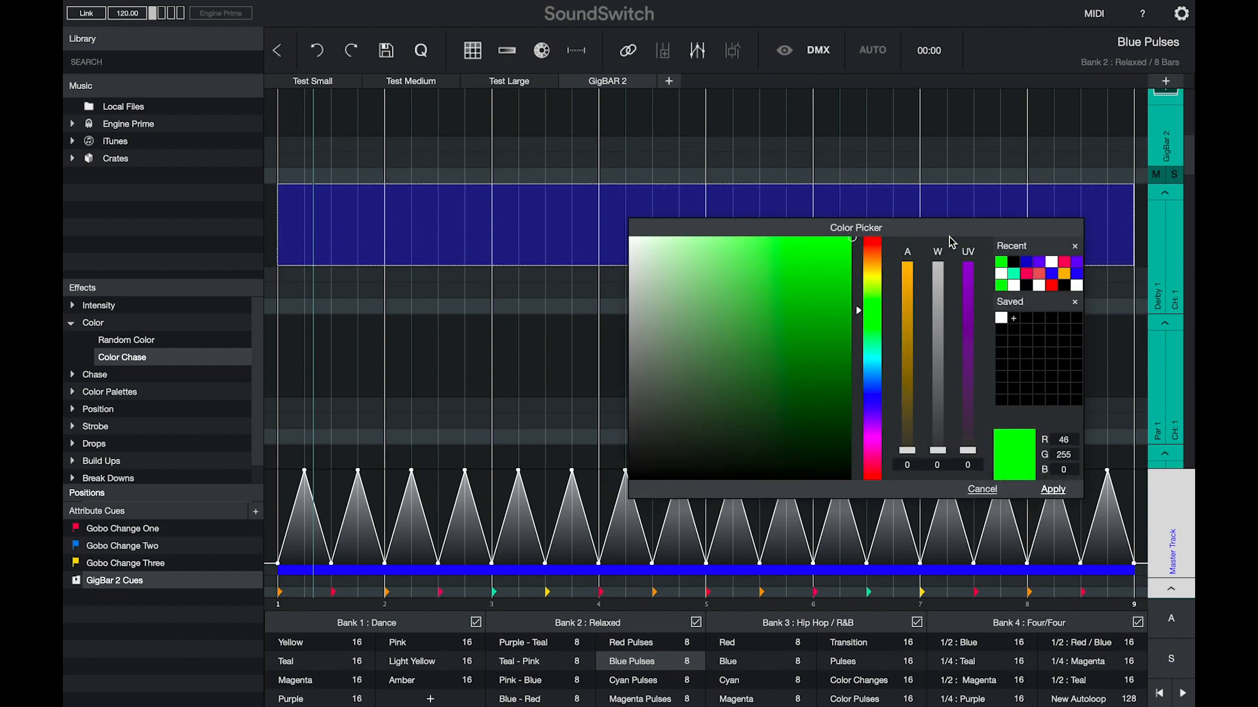
left_click(1027, 274)
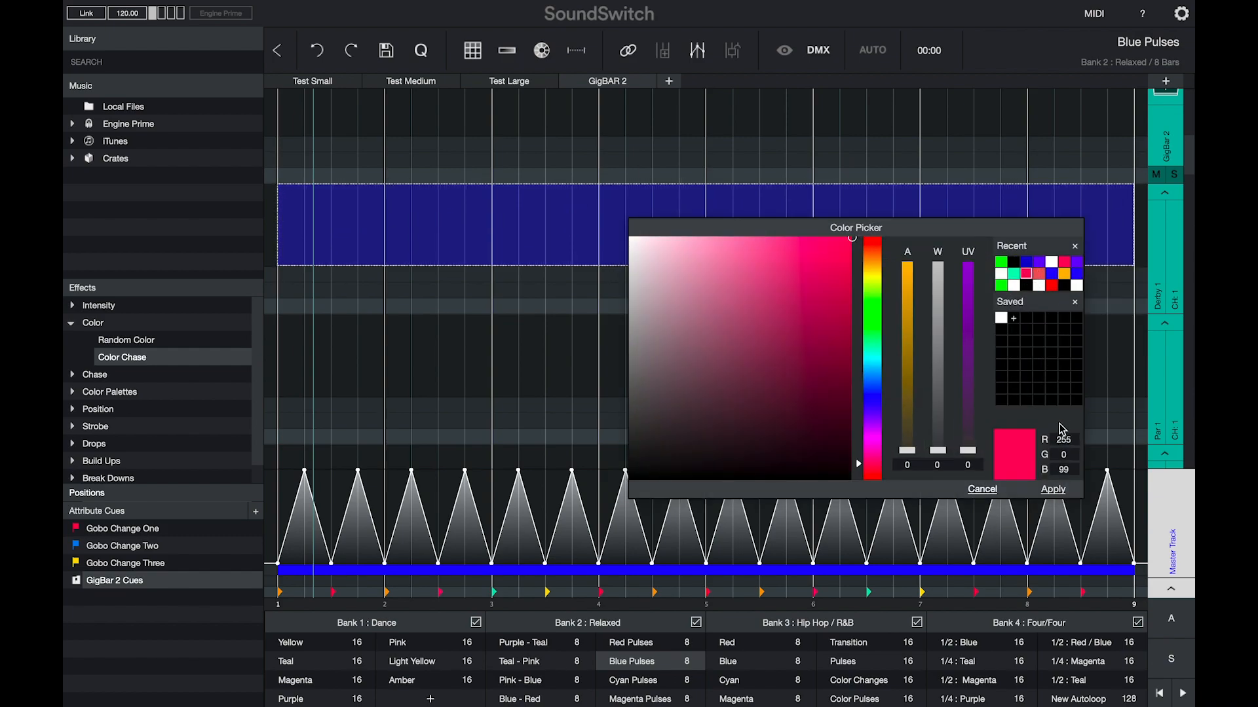
left_click(1053, 490)
Step: Set the Derby 2 track's color across positions 1 to 9 to pink-red, R 255, G 0, B 99
scroll(926, 388, "down", 5)
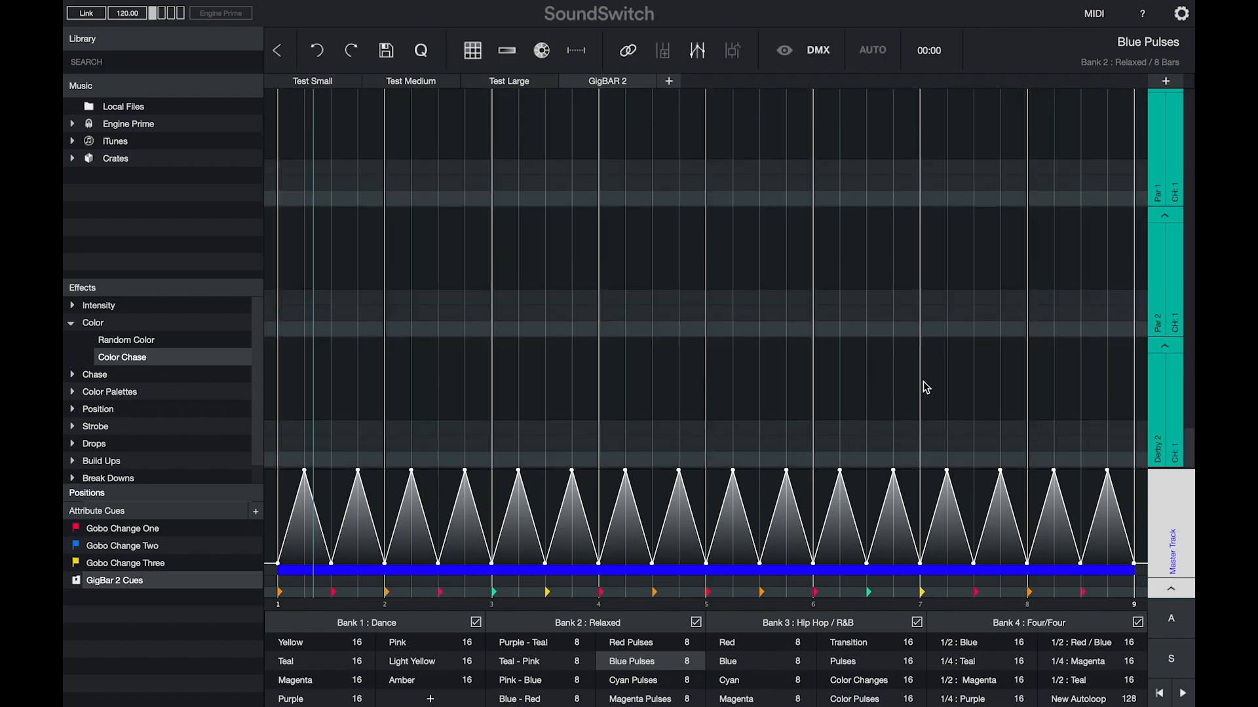
left_click_drag(280, 389, 1130, 391)
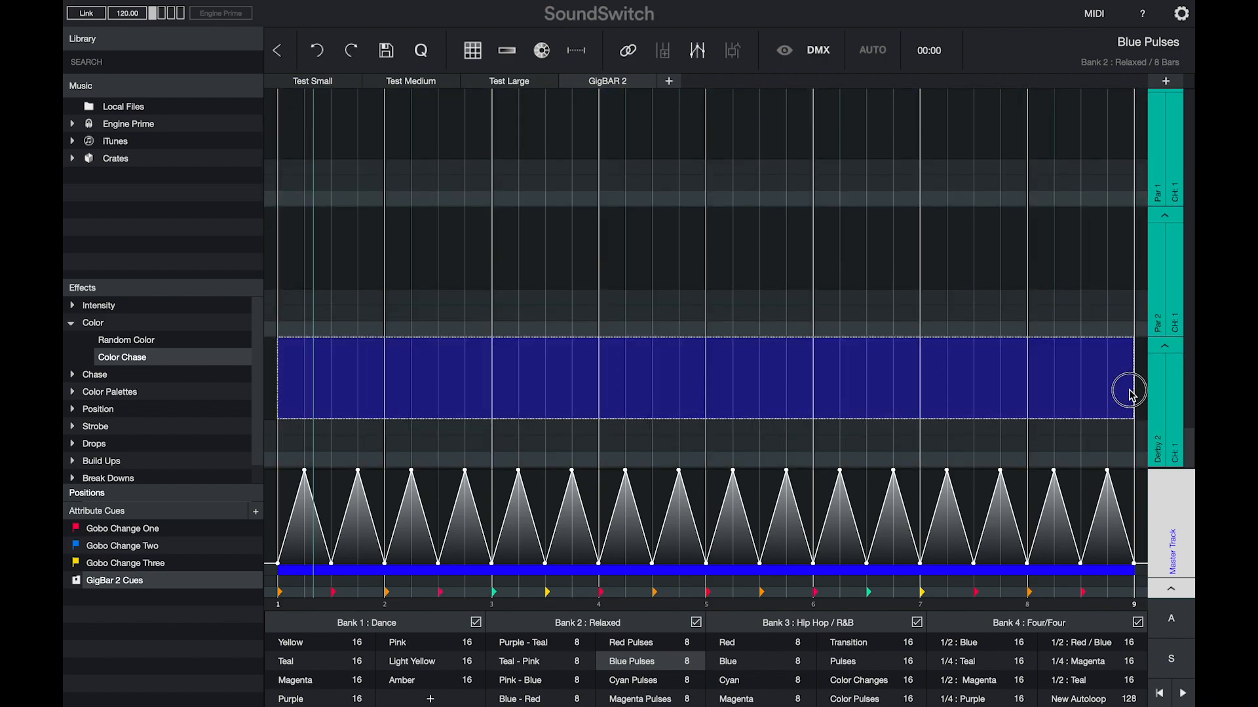
right_click(1034, 405)
left_click(1062, 419)
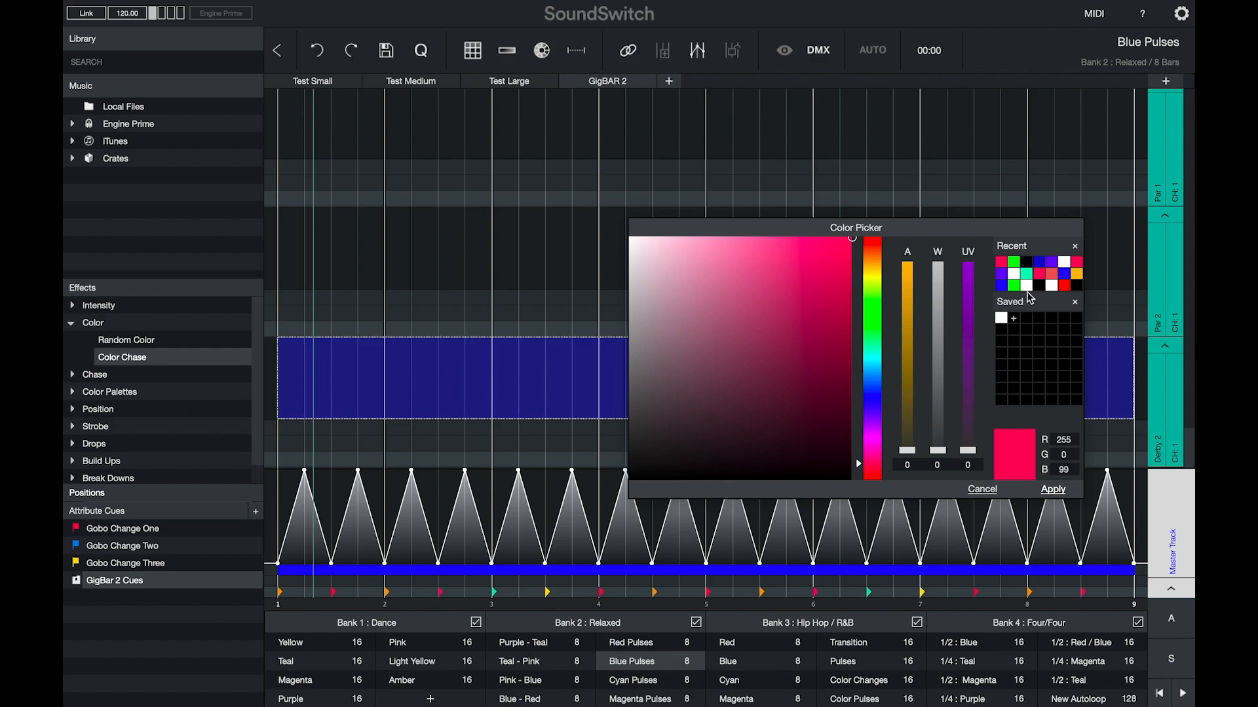
left_click(1052, 489)
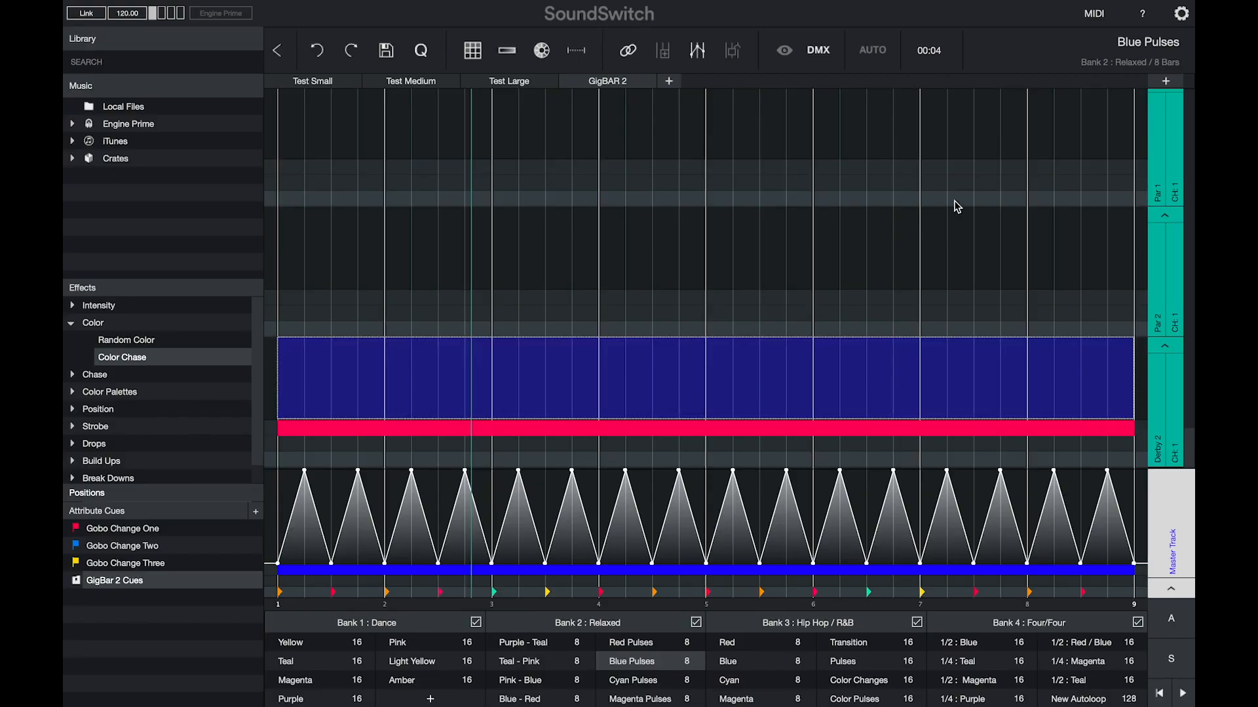
Step: Name static look 1 "GigBar Static Look" and assign it only to Cells 2 and 3 of the GigBar 2
left_click(1094, 15)
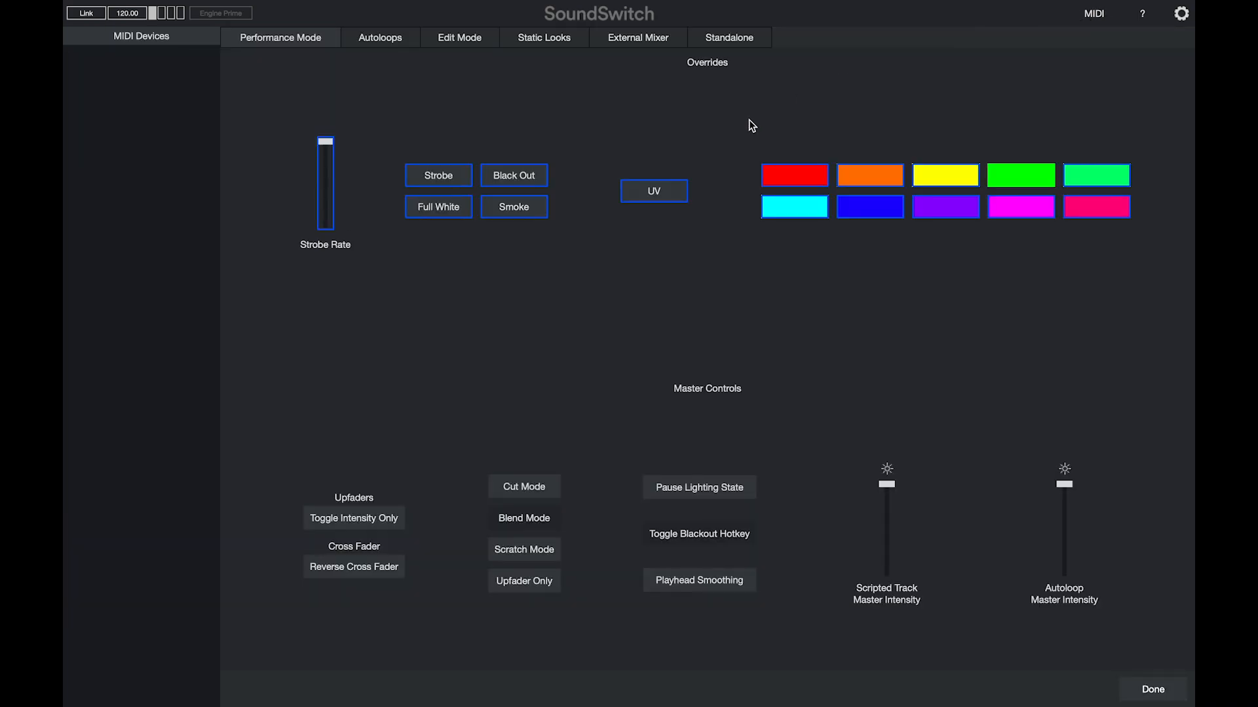
left_click(569, 43)
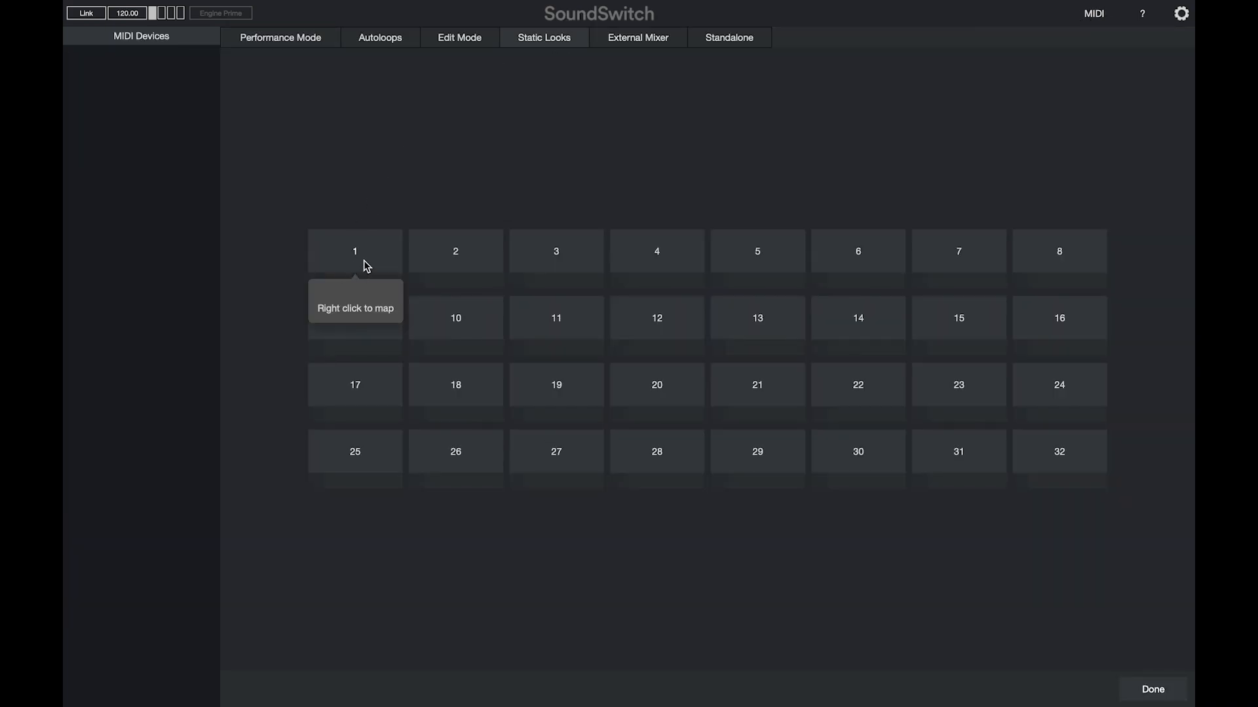
right_click(364, 260)
left_click(379, 270)
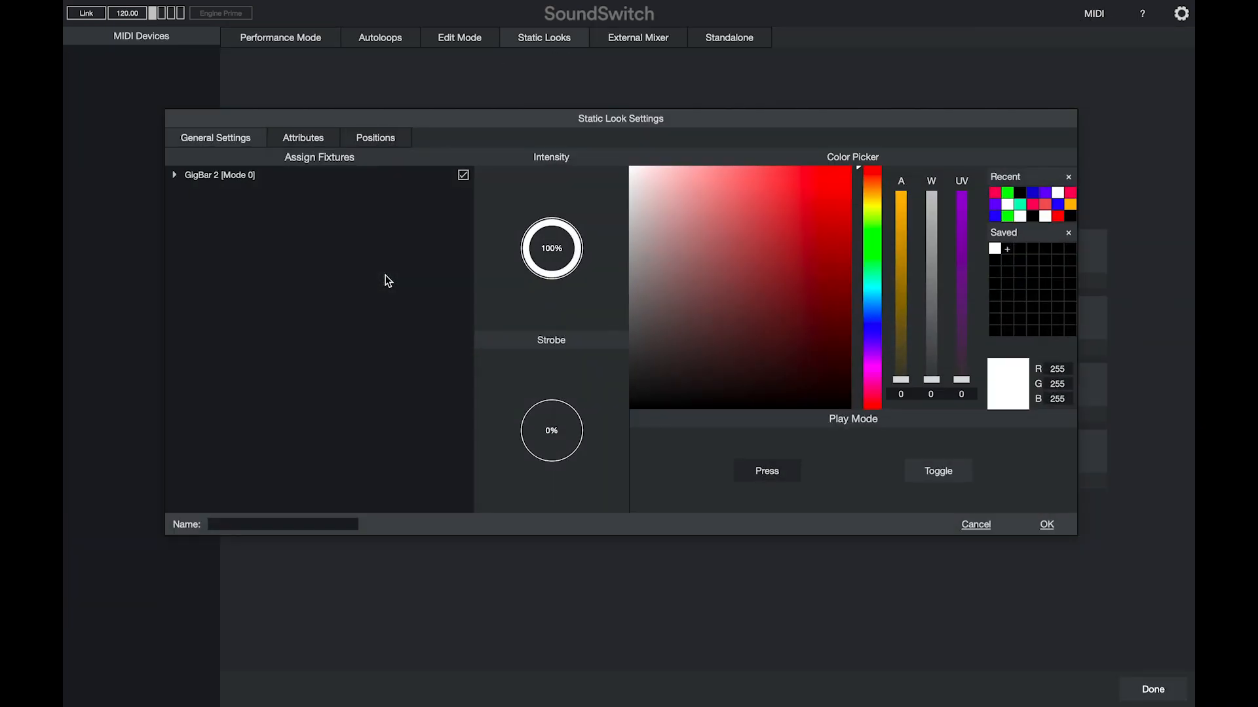
left_click(254, 524)
type("GigBar Static Look")
left_click(175, 176)
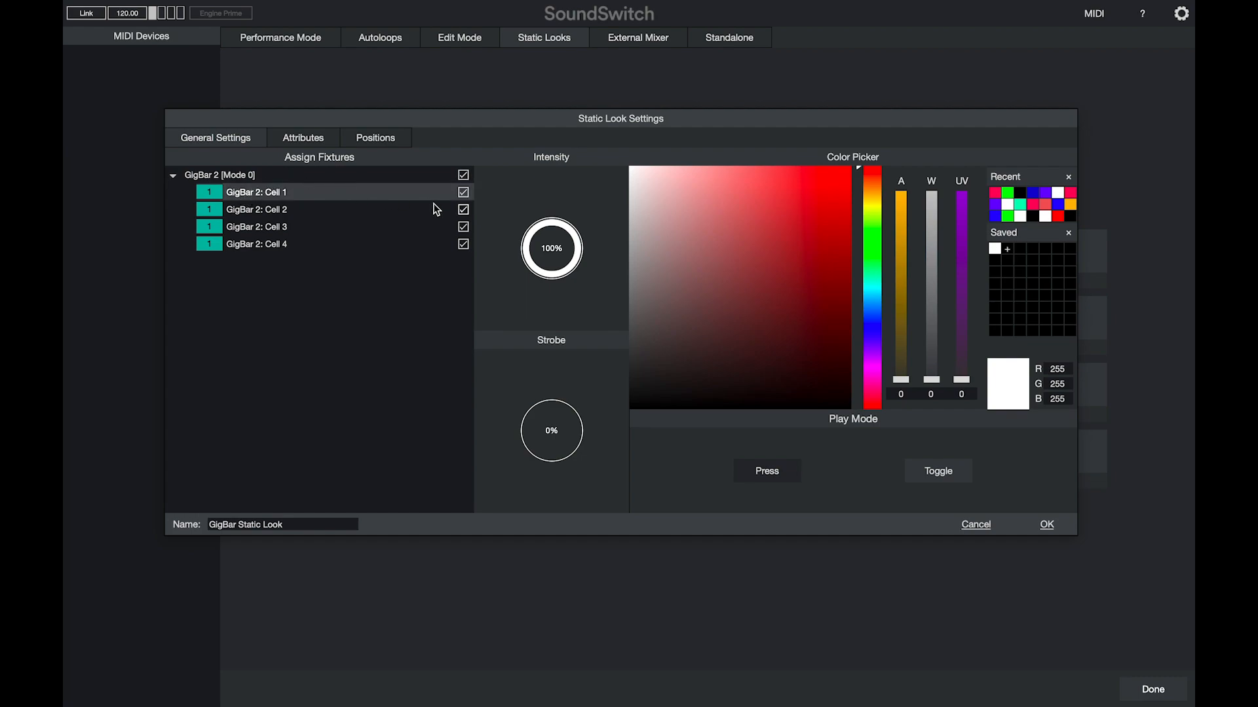
left_click(463, 244)
Step: Give the static look the recent violet color, R 95, G 0, B 255 with UV 255, and 64% intensity
left_click_drag(714, 230, 824, 198)
left_click(1036, 196)
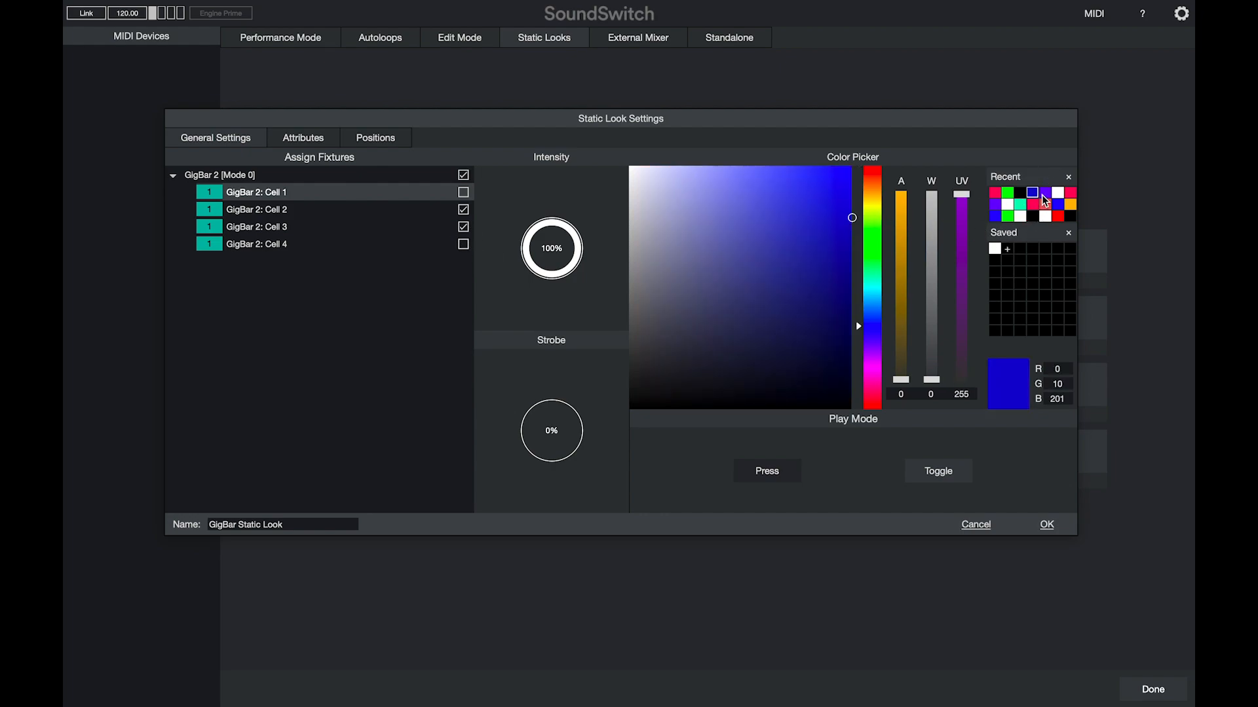
left_click(1044, 194)
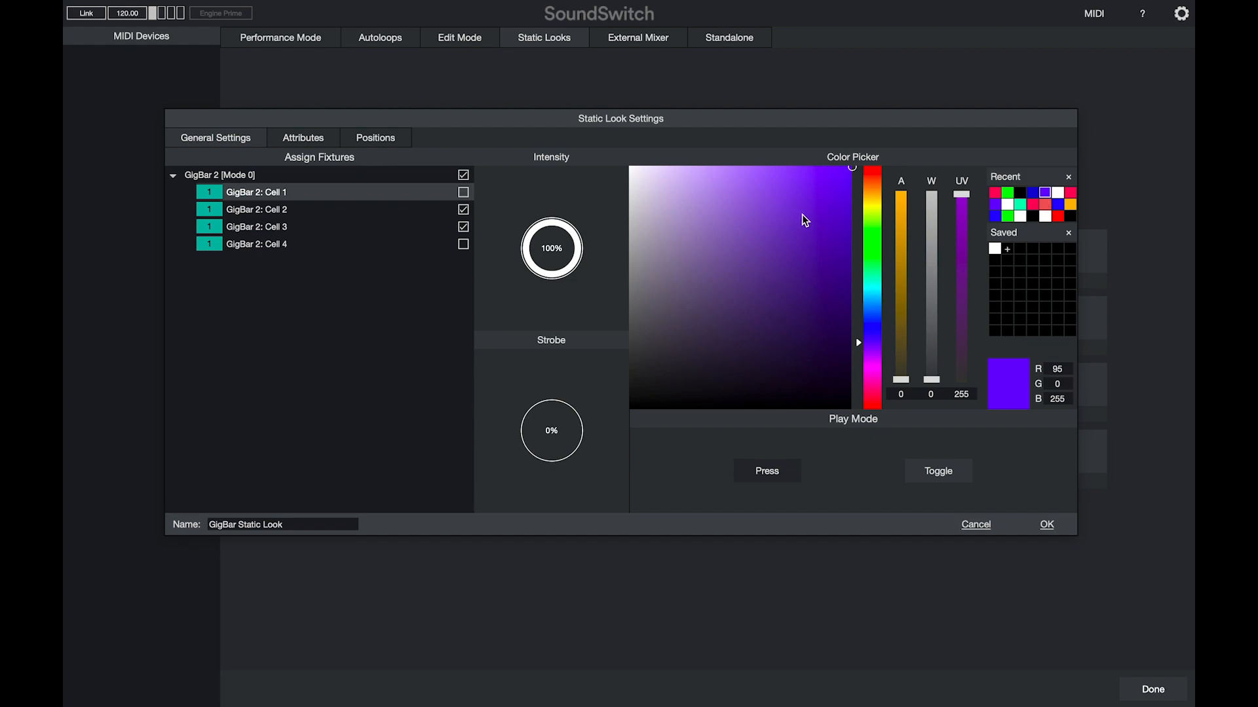
mouse_move(585, 238)
left_mouse_down()
mouse_move(532, 224)
mouse_move(522, 247)
mouse_move(534, 225)
mouse_move(572, 233)
left_mouse_up()
Step: Enable the GigBar 2 attributes Strobe Dimmer at 216, Strobe Speed at 200 and Strobe Patterns at 113 in the static look
left_click(317, 141)
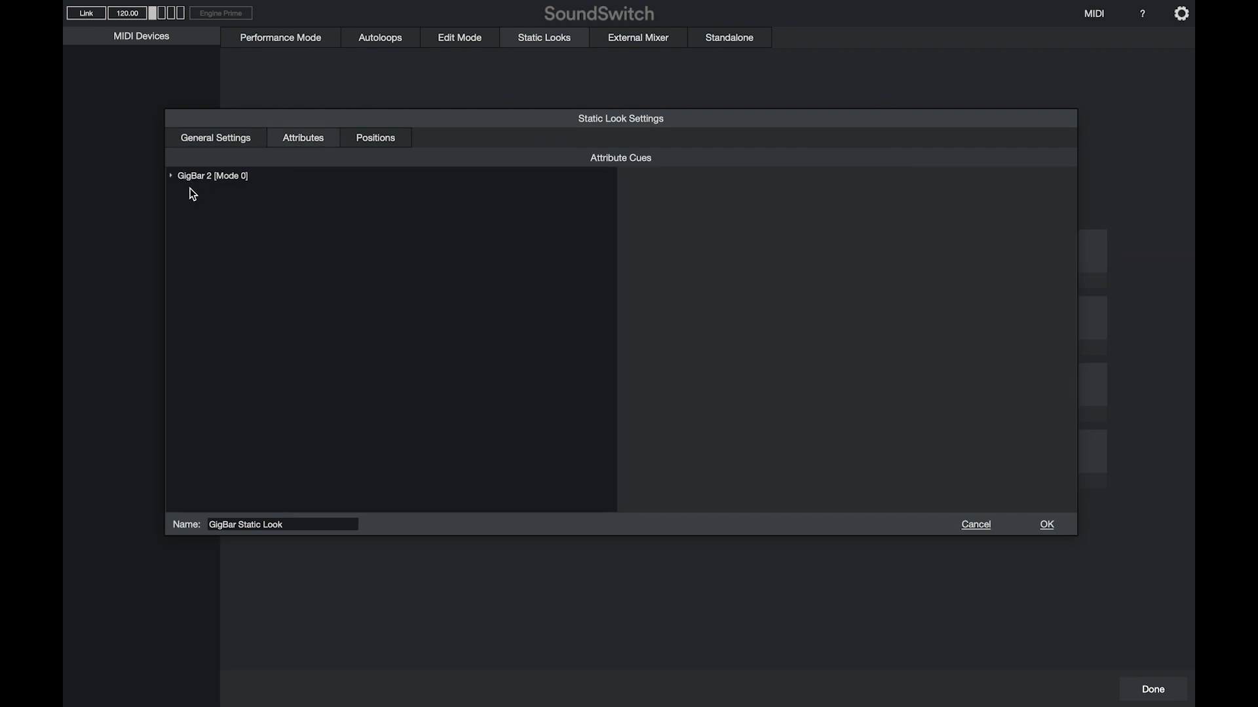
left_click(173, 177)
left_click(643, 380)
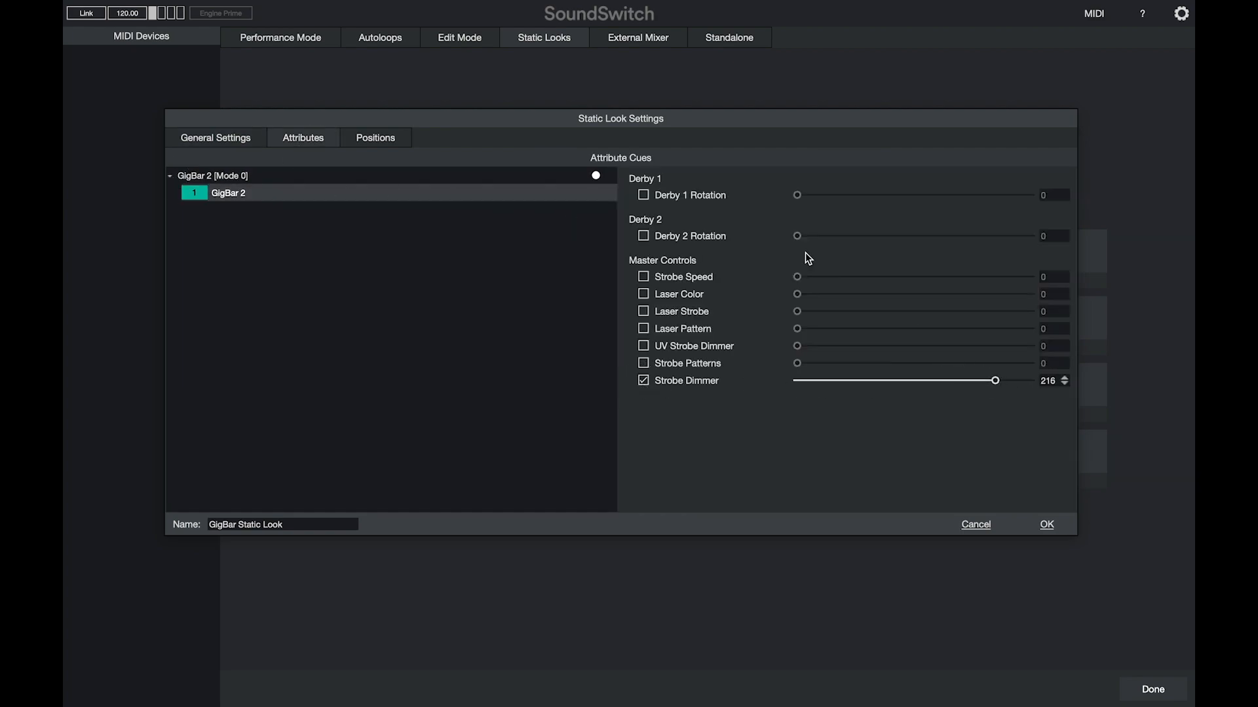
left_click_drag(796, 276, 980, 278)
left_click_drag(797, 363, 902, 365)
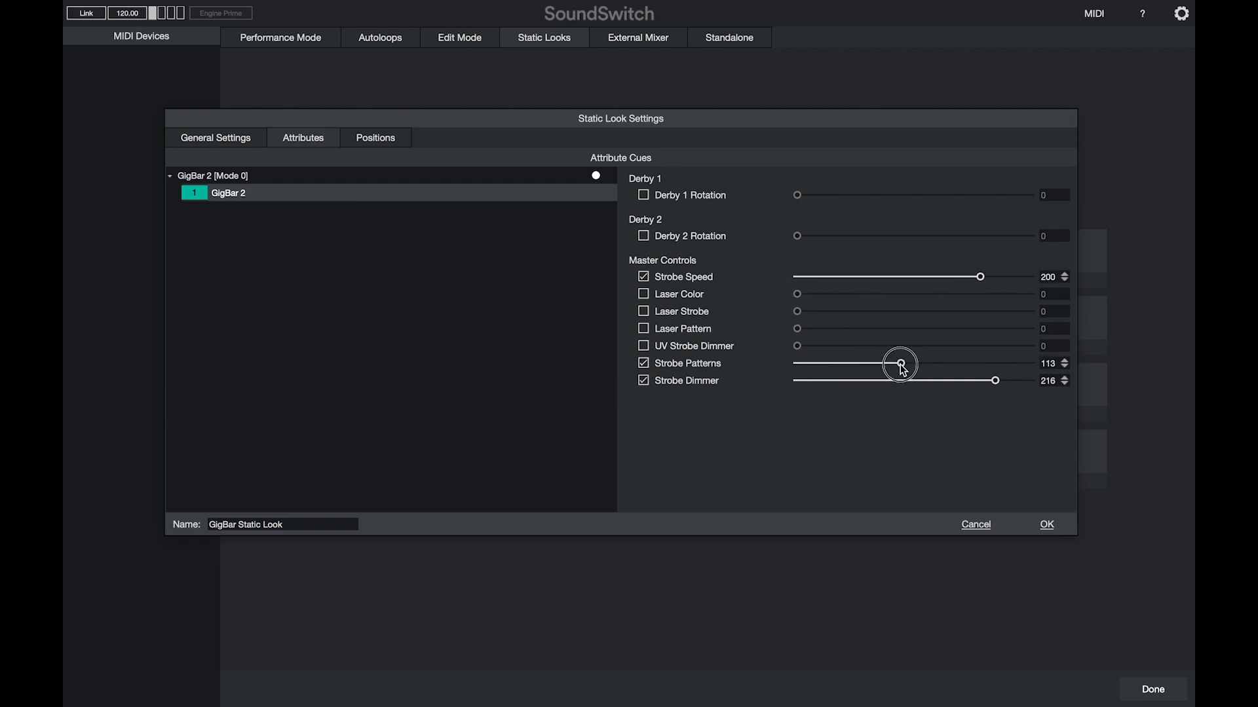
Step: Change the static look's color to the recent green, R 46, G 255, B 0, and save it with Toggle play mode
left_click(245, 140)
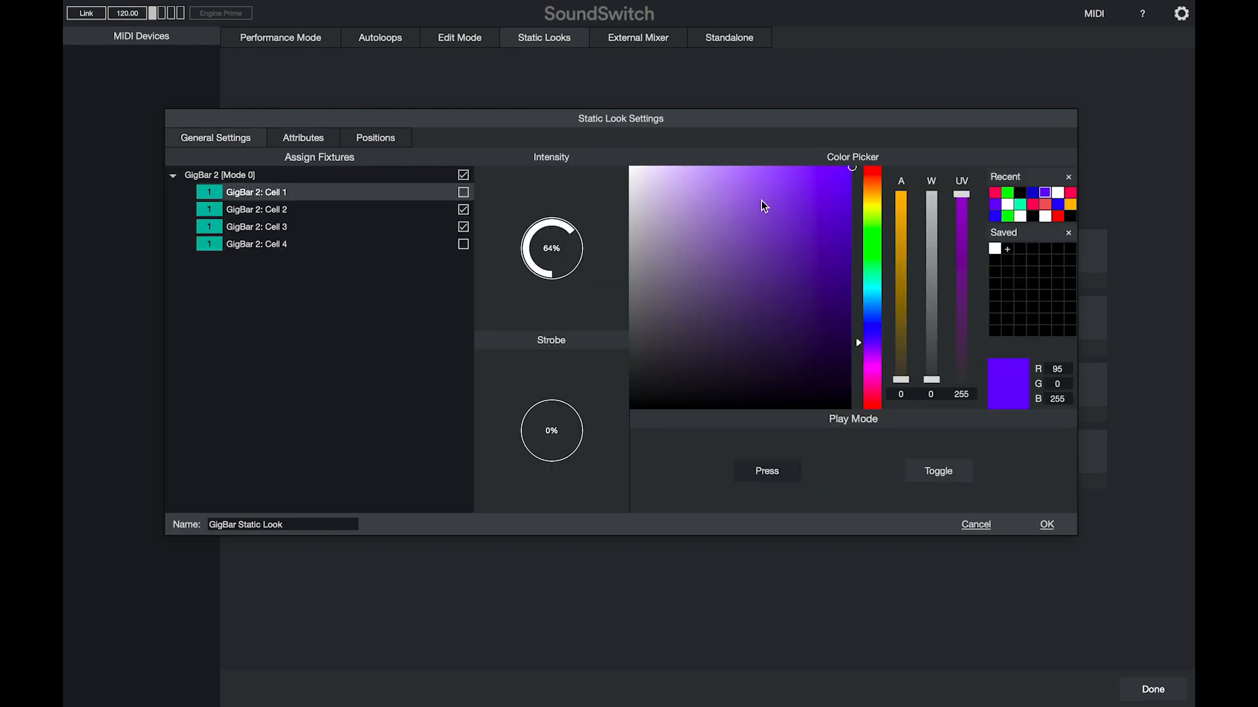
left_click(1007, 193)
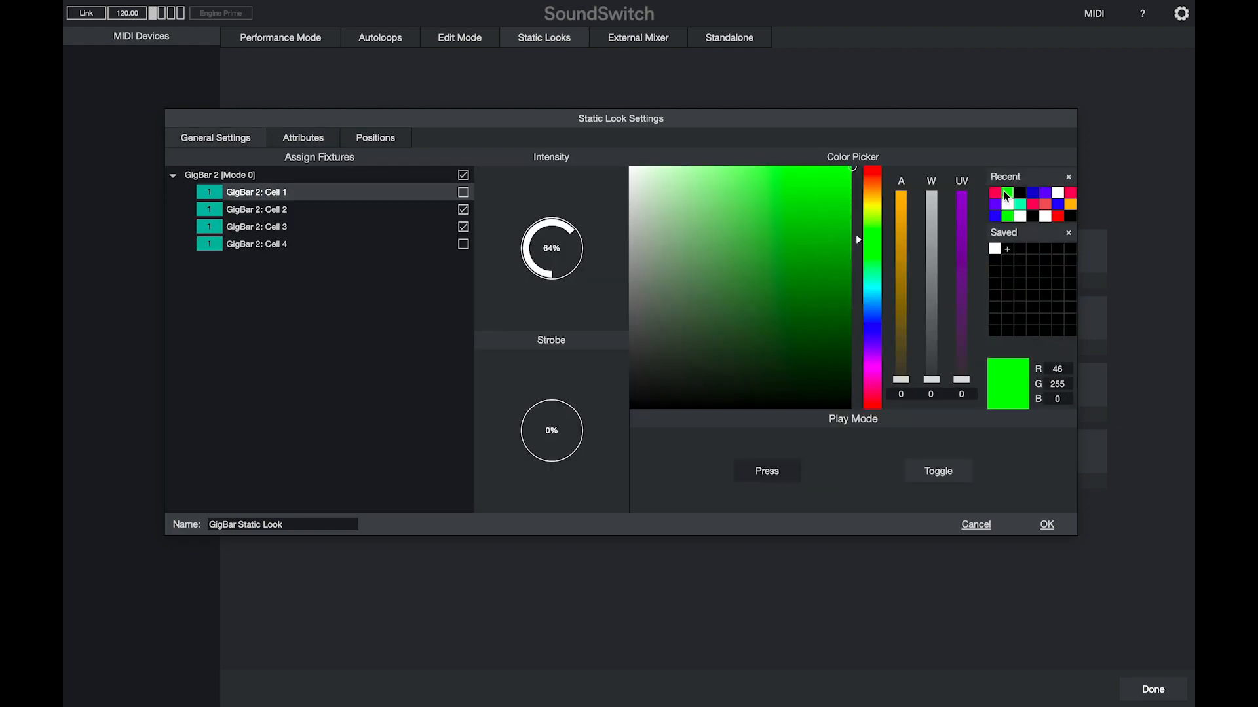
left_click(950, 475)
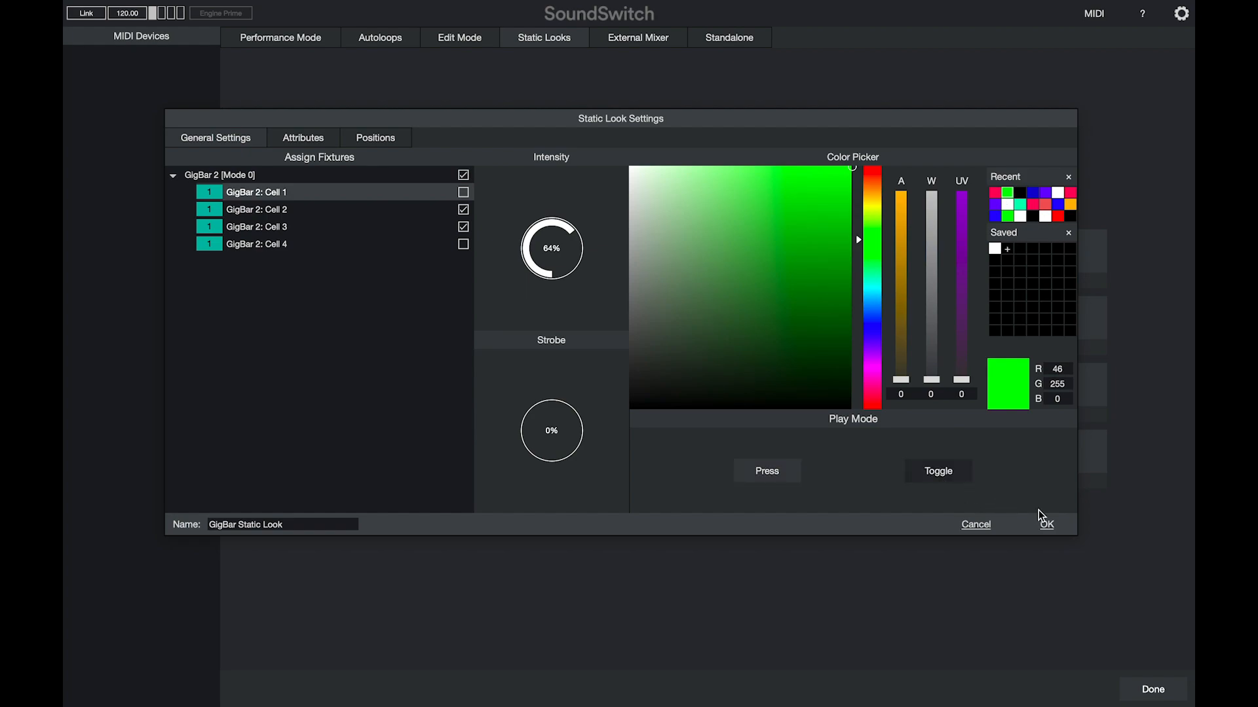
left_click(1046, 526)
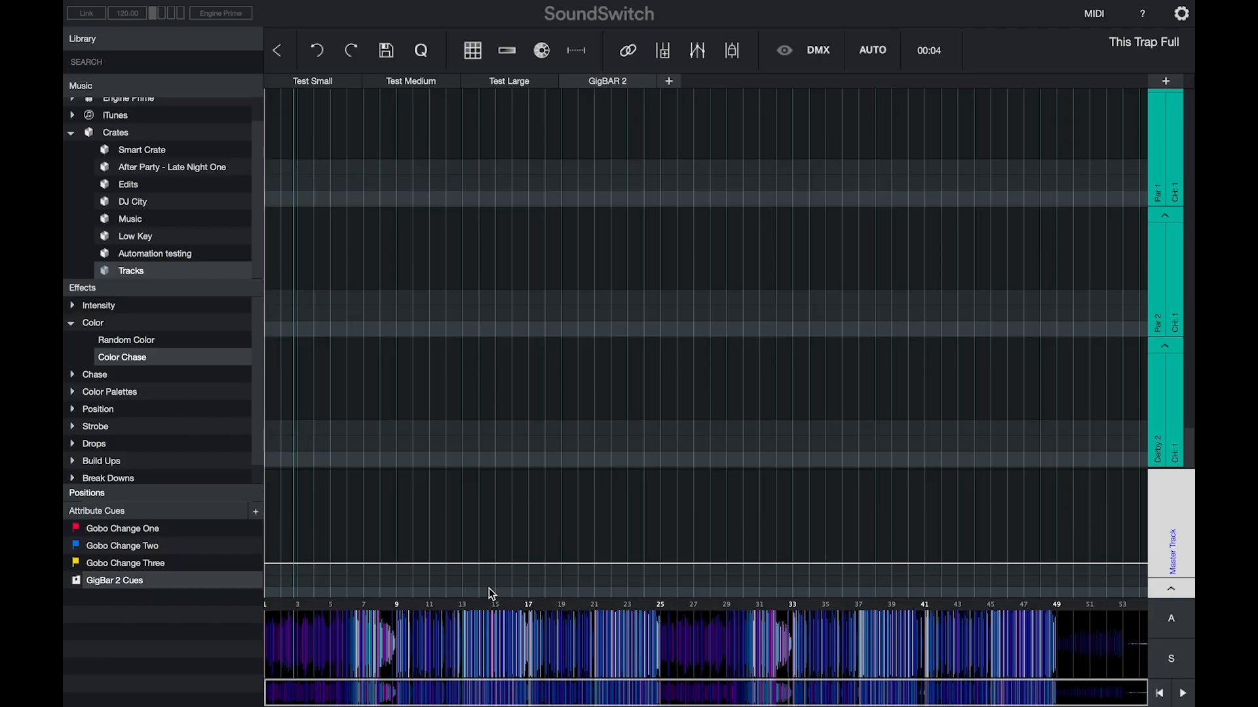
Step: Choose Smooth Preset in advanced autoscripting and order the GigBar cues: Intro Laser OFF 3, Laser 2; Main 1 Derby Movement 1 at 1
left_click(873, 51)
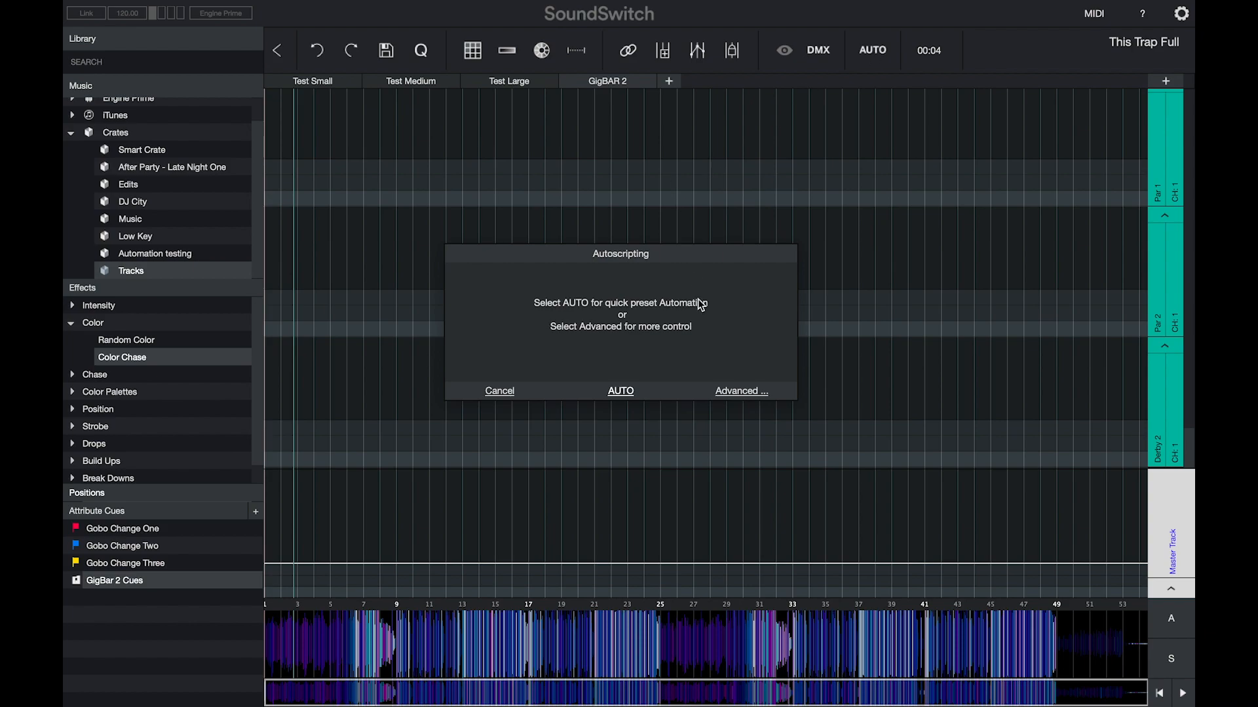
left_click(741, 391)
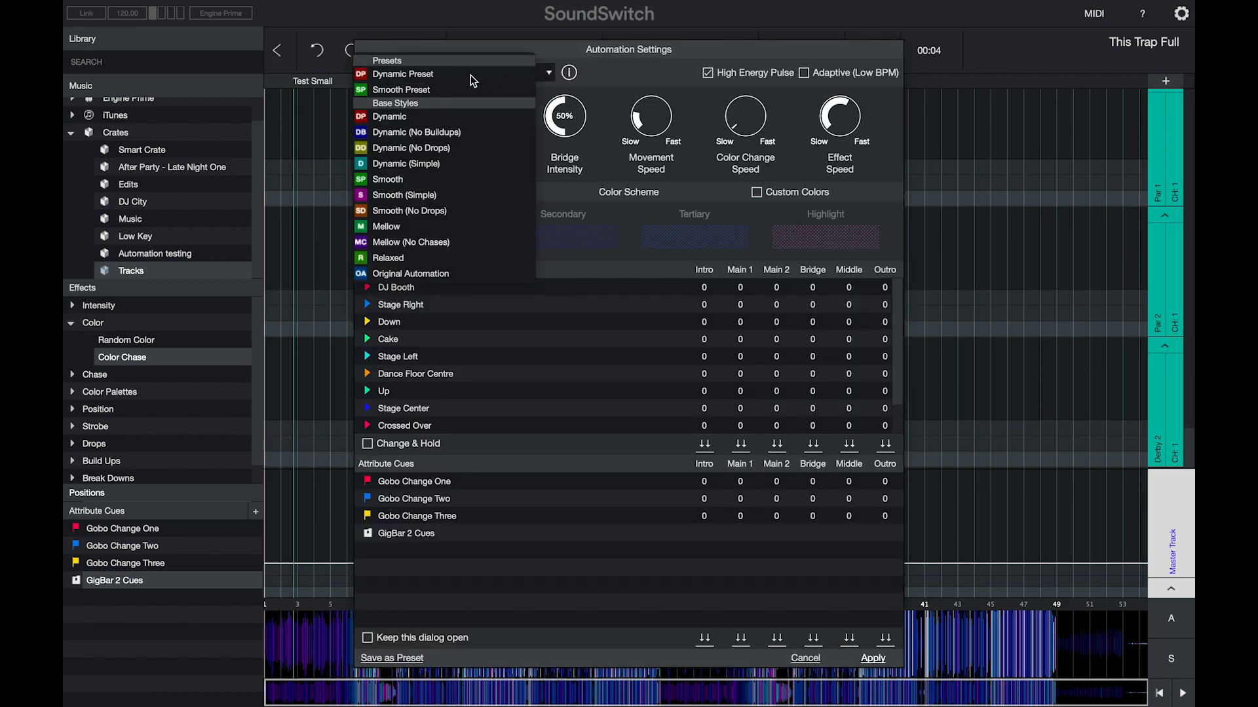
left_click(436, 88)
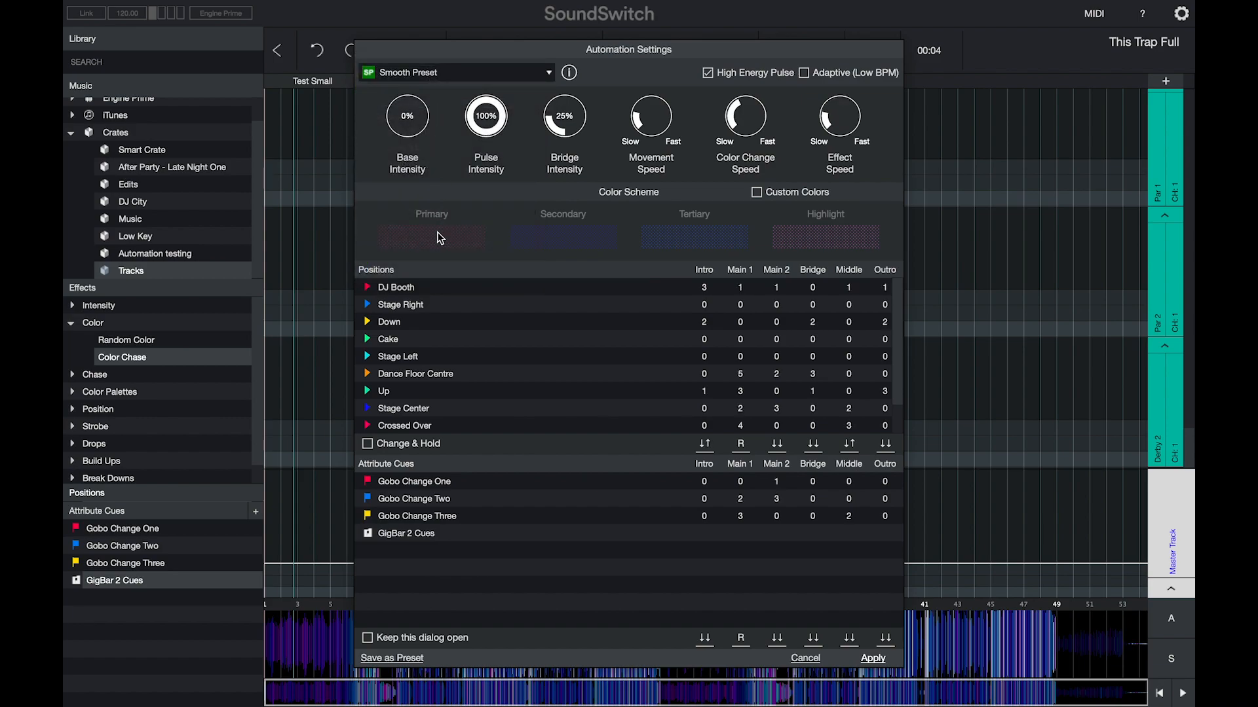
left_click(368, 534)
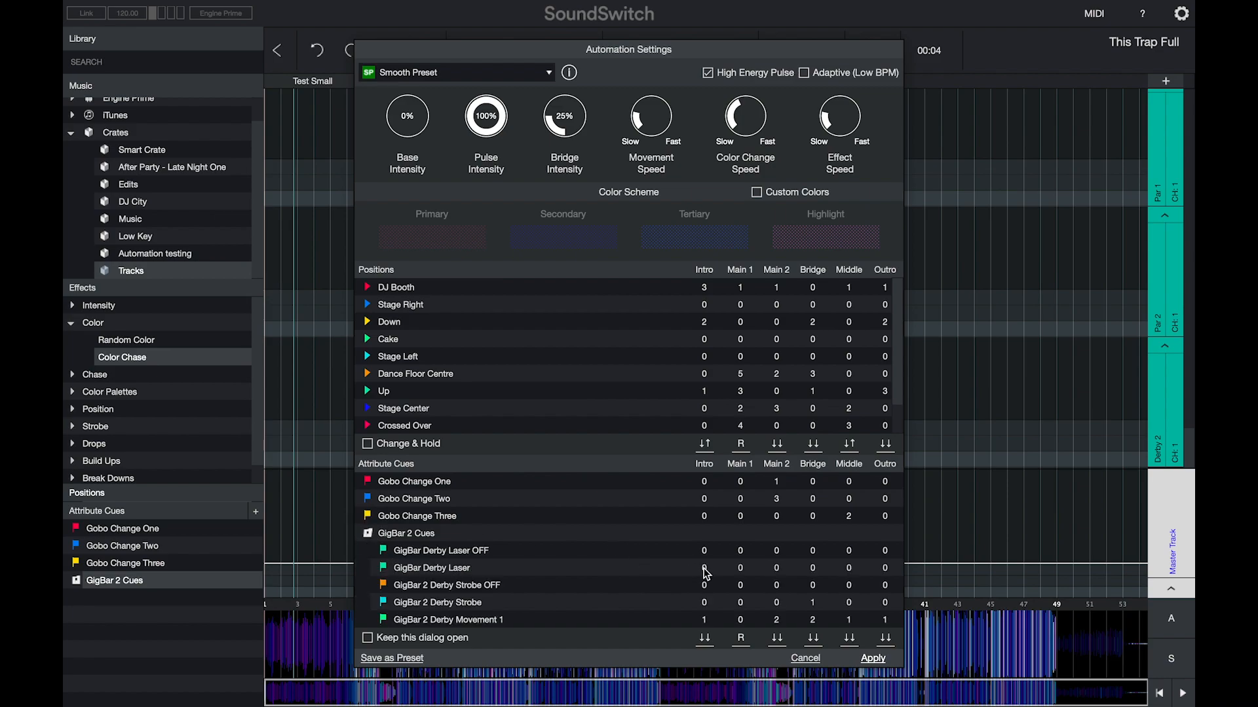
left_click(704, 551)
Step: Enable custom colors for the automation, with hot pink as Primary and blue, R 11, G 0, B 255, as Secondary
left_click(757, 193)
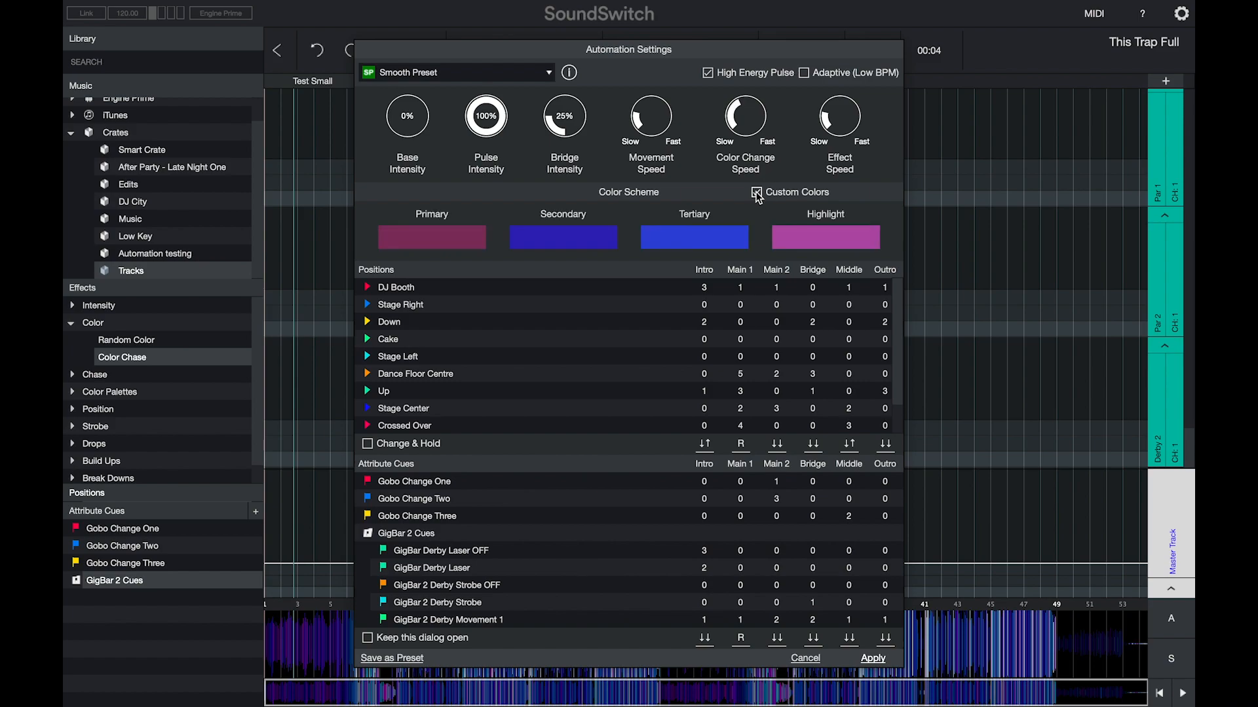
left_click(469, 238)
left_click_drag(789, 277, 853, 234)
left_click(1053, 490)
left_click(598, 236)
left_click_drag(830, 277, 841, 243)
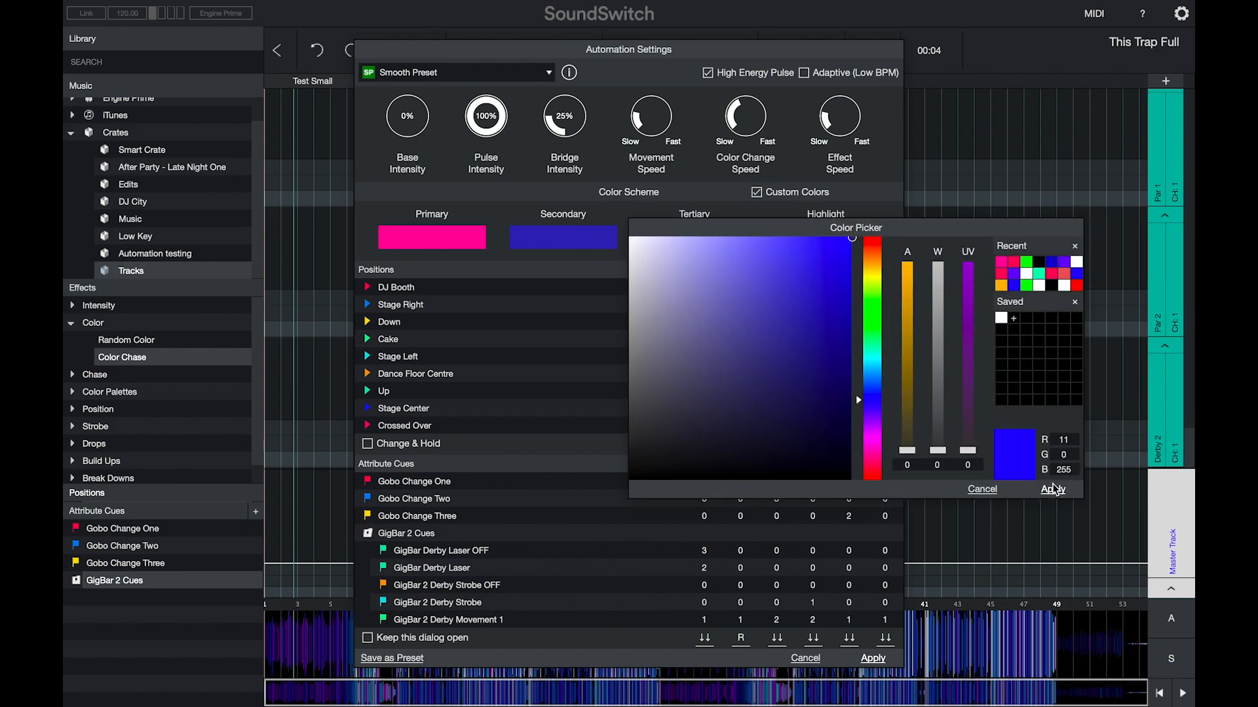
left_click(1052, 490)
Step: Set the automation's Tertiary color to the recent green and its Highlight color to white, R 255, G 255, B 255
left_click(742, 256)
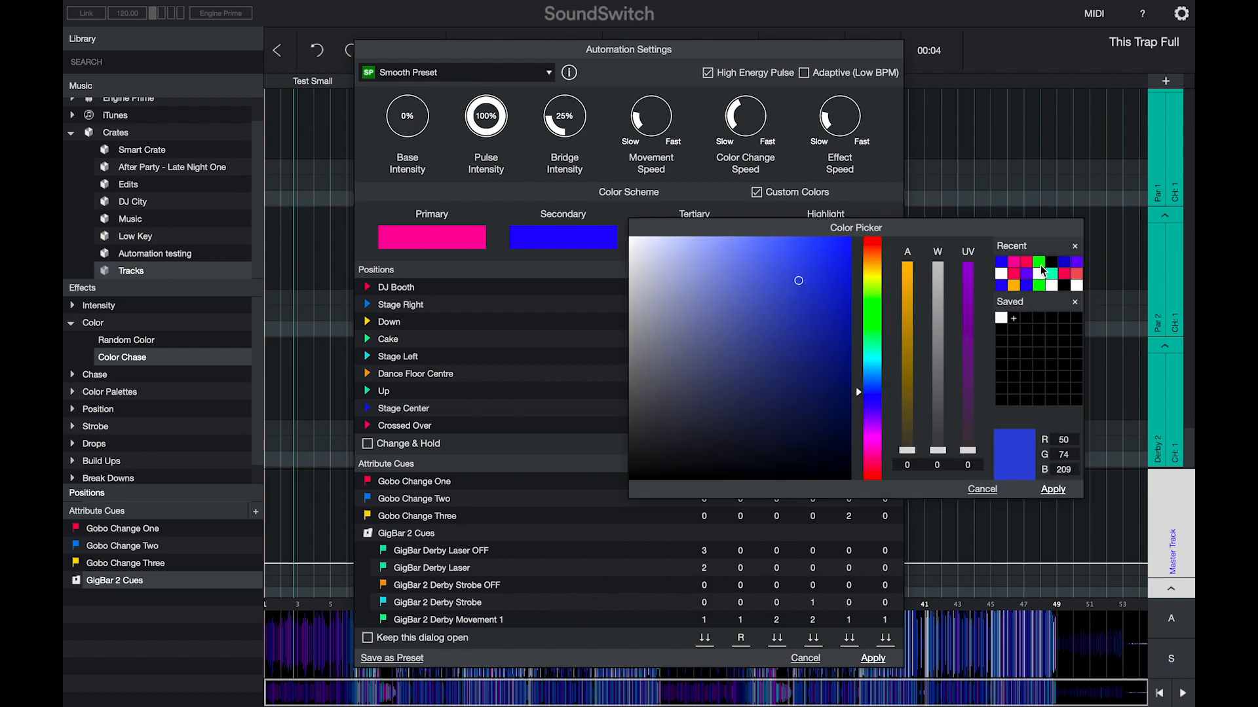
left_click(1039, 262)
left_click(1052, 490)
left_click(827, 237)
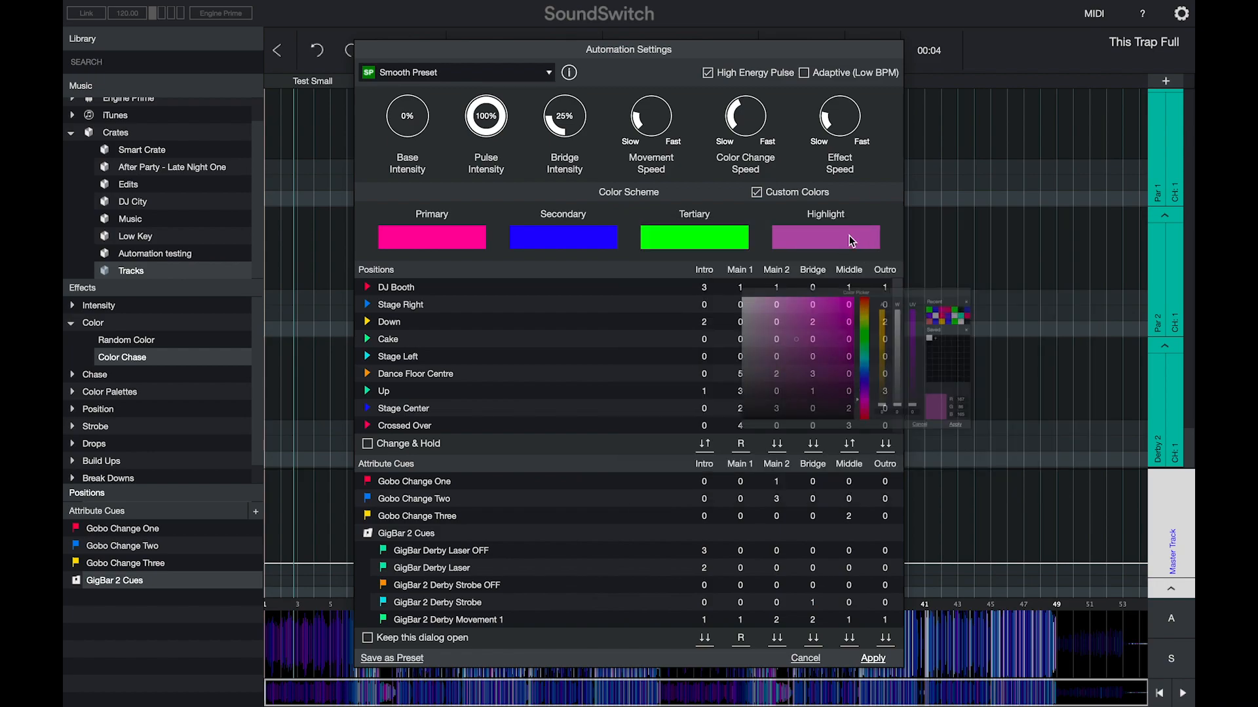
mouse_move(812, 305)
left_mouse_down()
mouse_move(651, 247)
mouse_move(594, 196)
left_mouse_up()
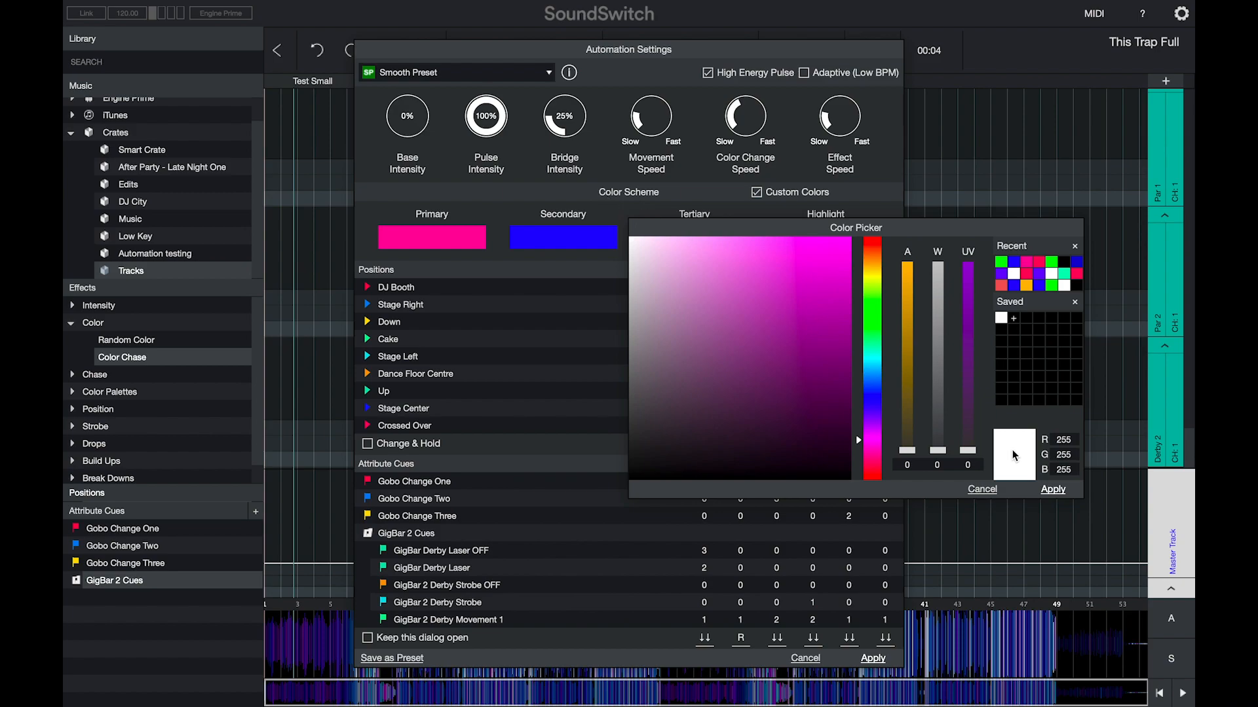
left_click(1053, 491)
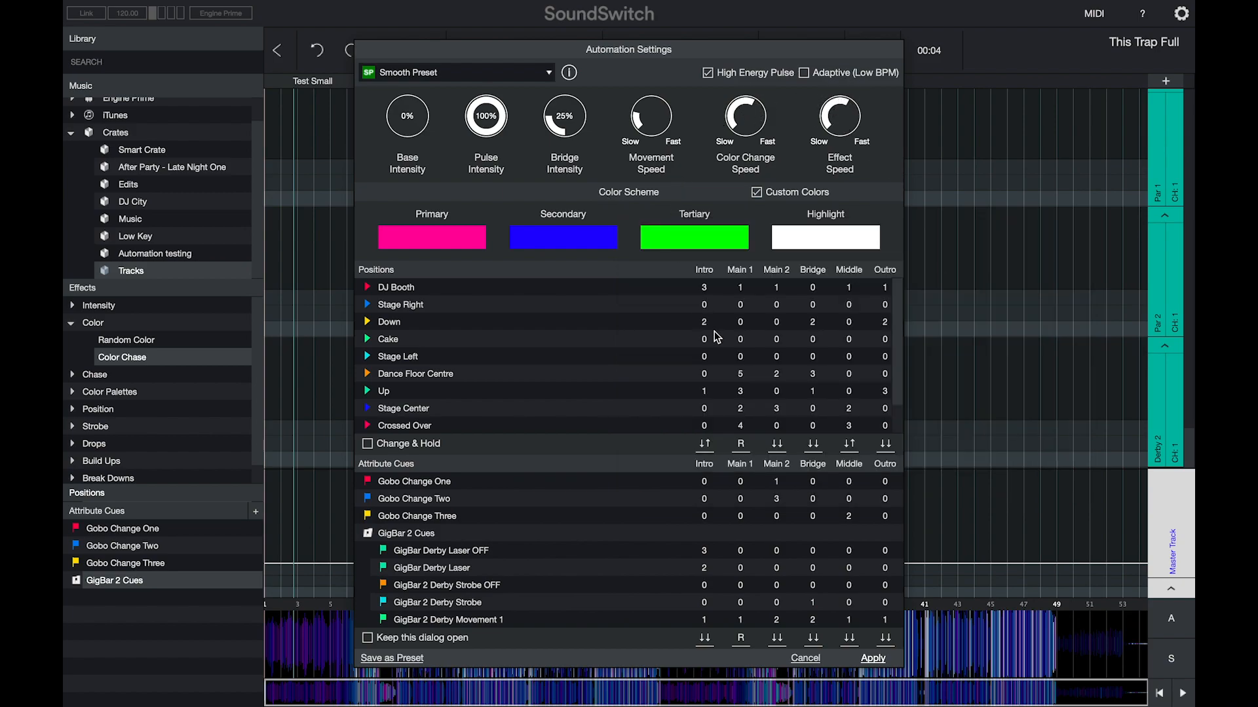
Step: Raise the Color Change Speed and Effect Speed and apply the automation to the track
left_click(872, 659)
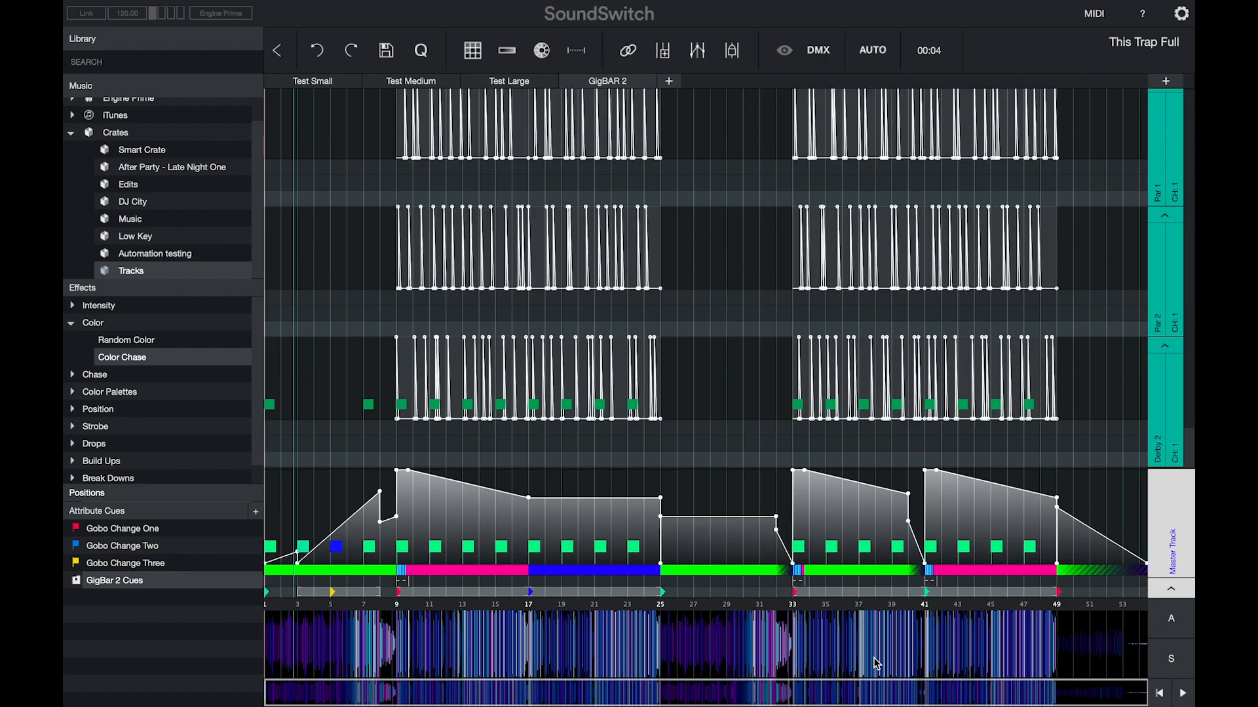
left_click(321, 496)
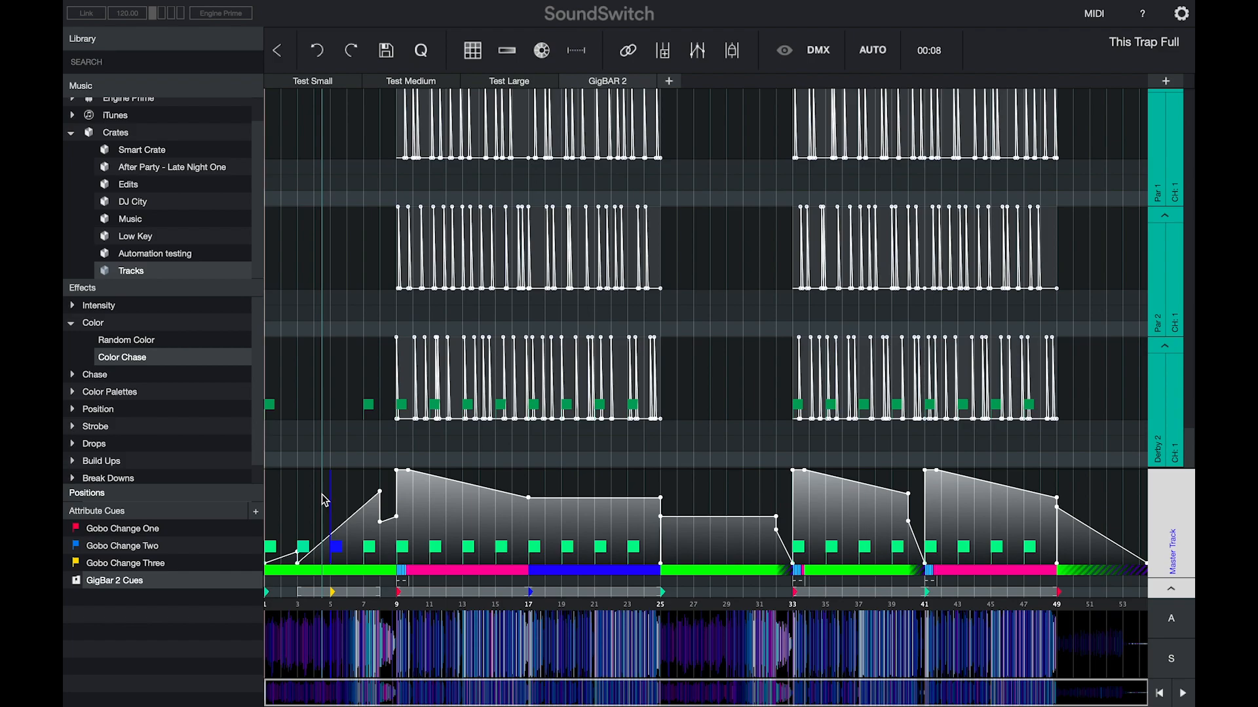